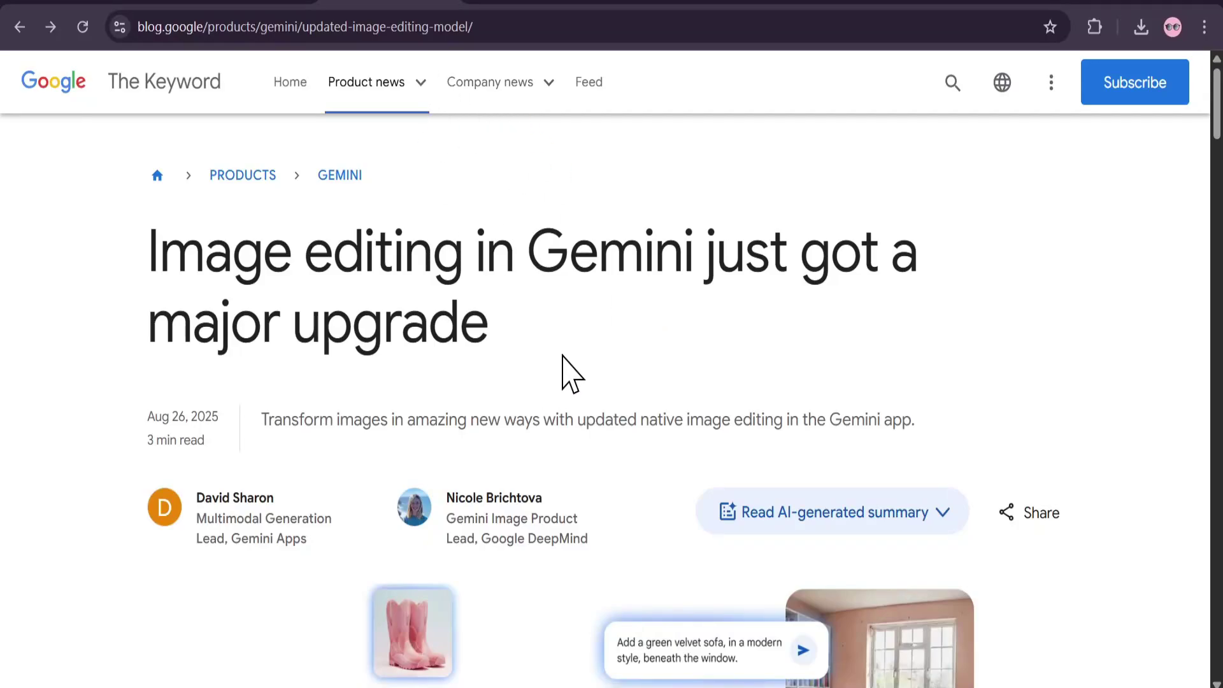
- Skim the Keyword article on Gemini image editing, then bring up the LMArena Image Edit leaderboard
scroll(570, 369, "down", 2)
left_click(581, 376)
scroll(582, 376, "up", 2)
scroll(592, 376, "down", 6)
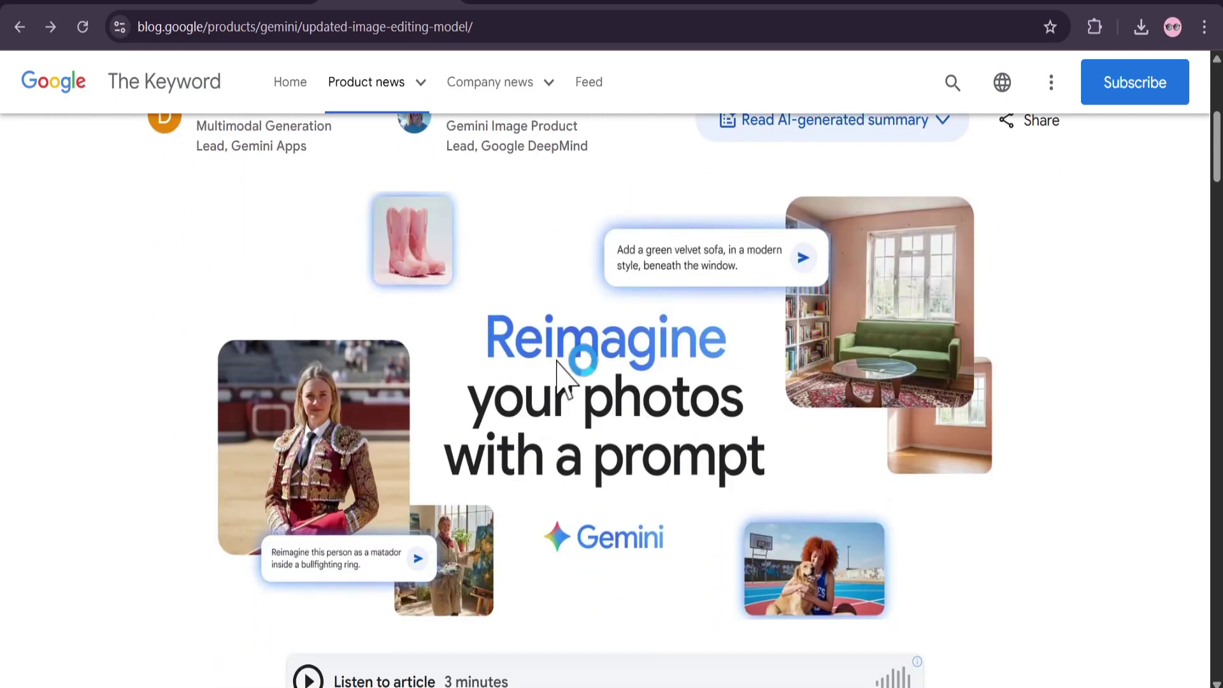
scroll(592, 376, "down", 3)
scroll(609, 375, "up", 2)
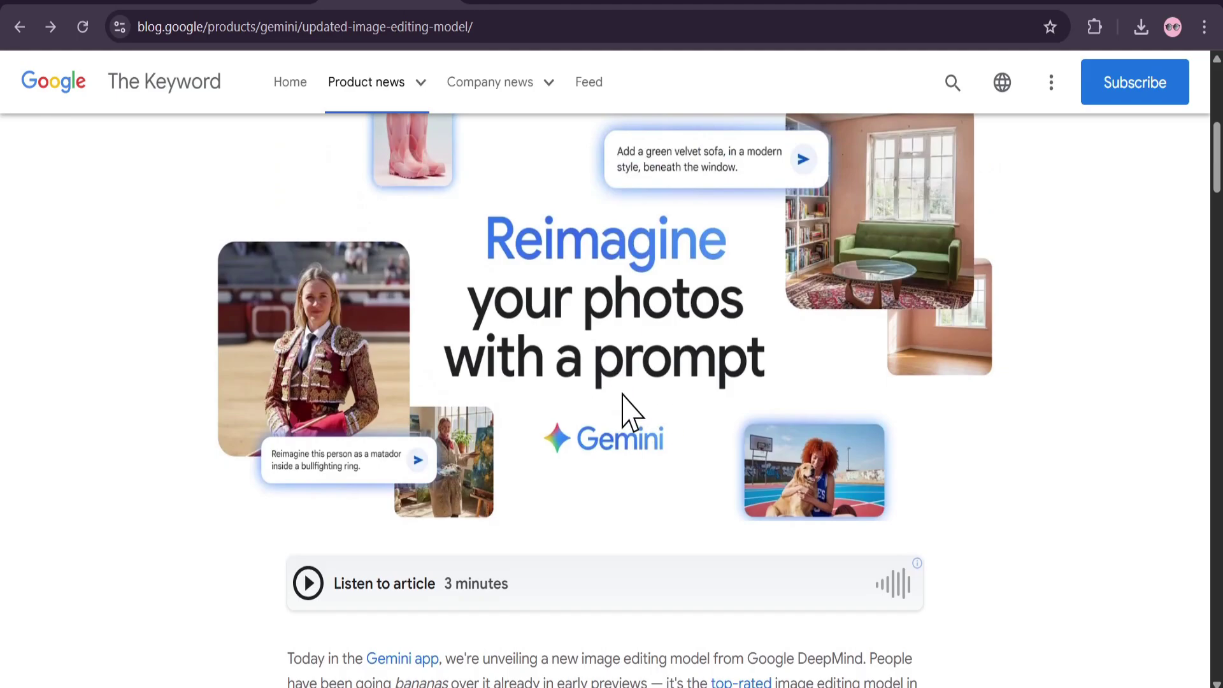
scroll(593, 395, "down", 6)
scroll(596, 389, "up", 11)
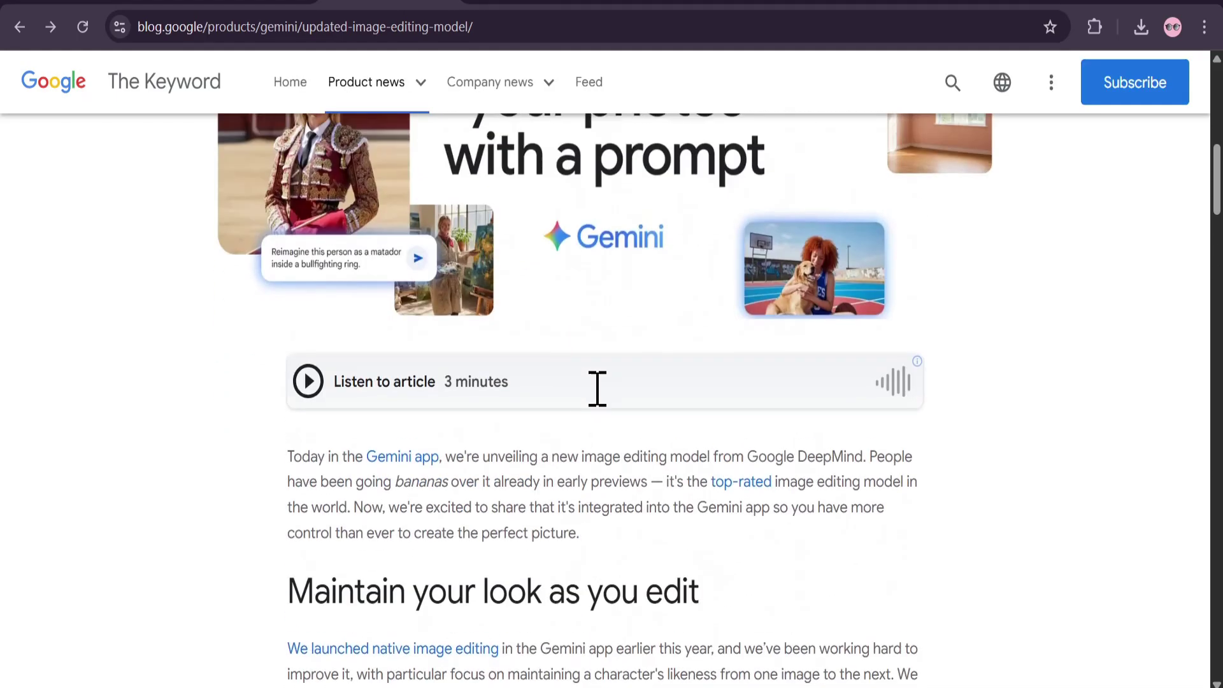
scroll(598, 388, "up", 3)
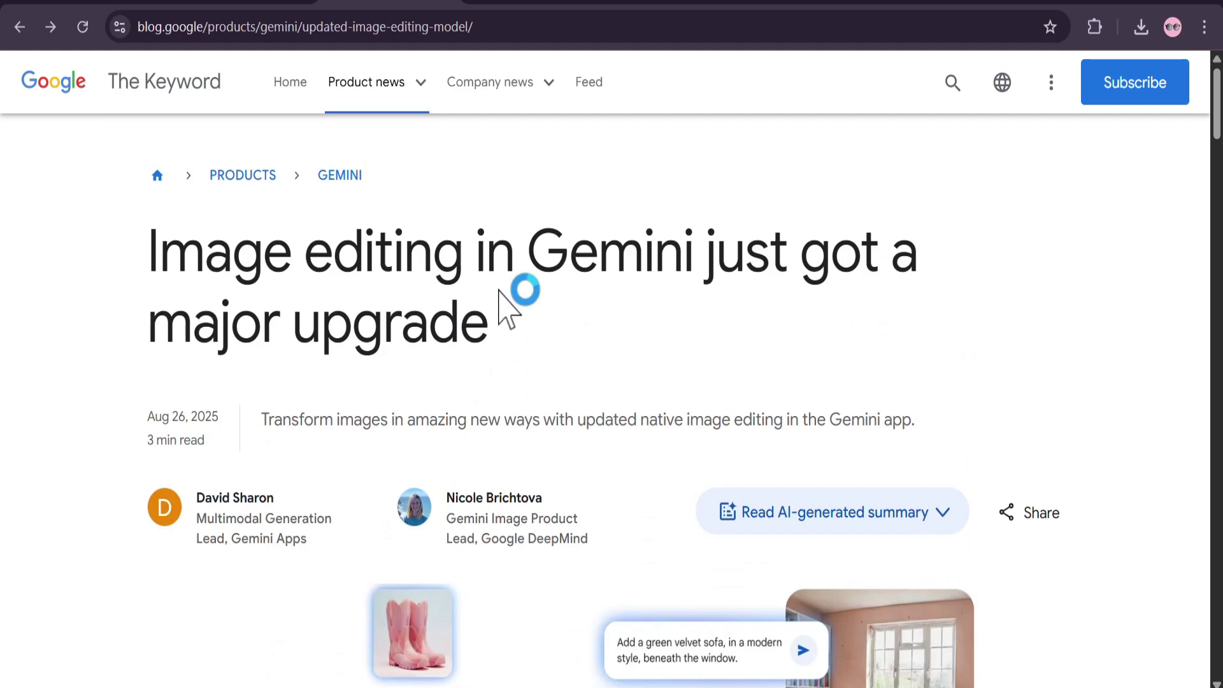
left_click(529, 2)
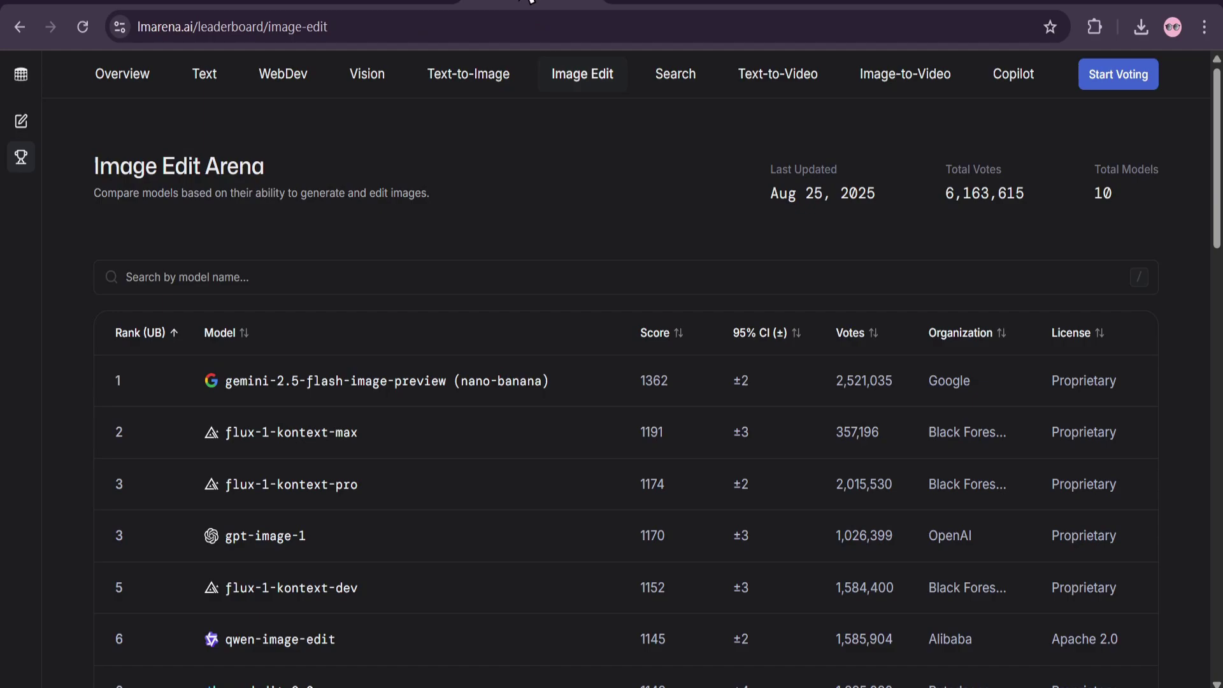
- Switch from the LMArena leaderboard to the Gemini app at gemini.google.com
left_click(669, 6)
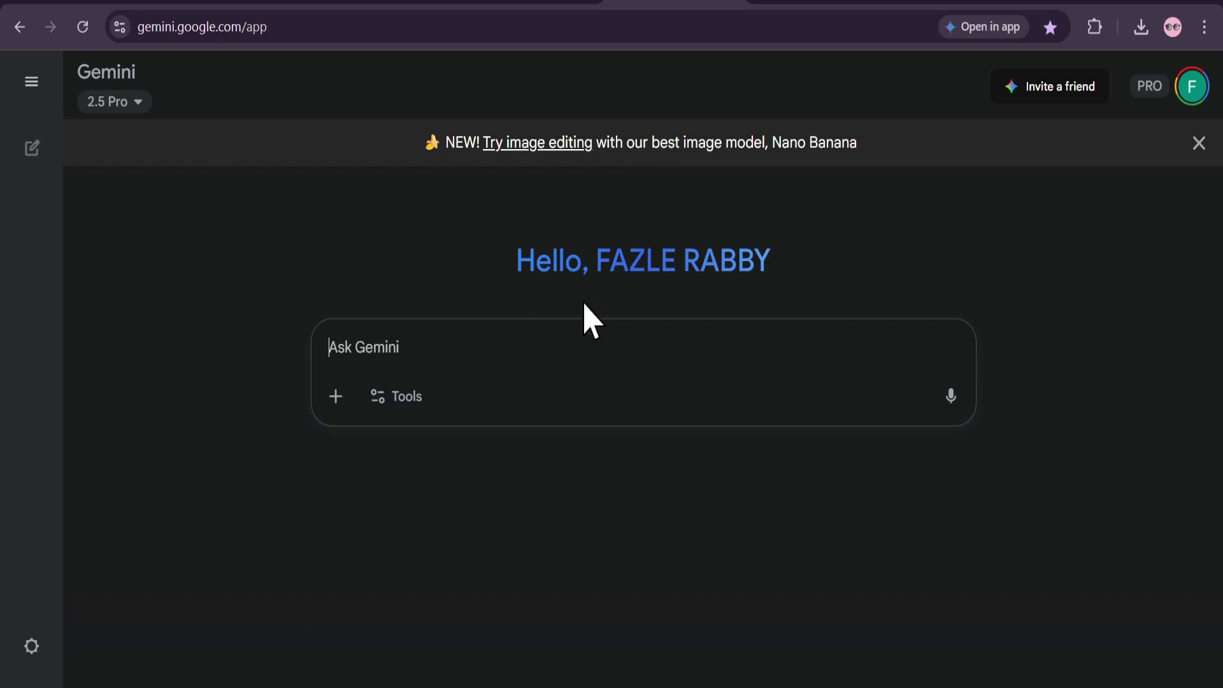
- In Google AI Studio, run the Nano Banana banana-in-a-costume sample prompt, then return to Gemini
left_click(978, 3)
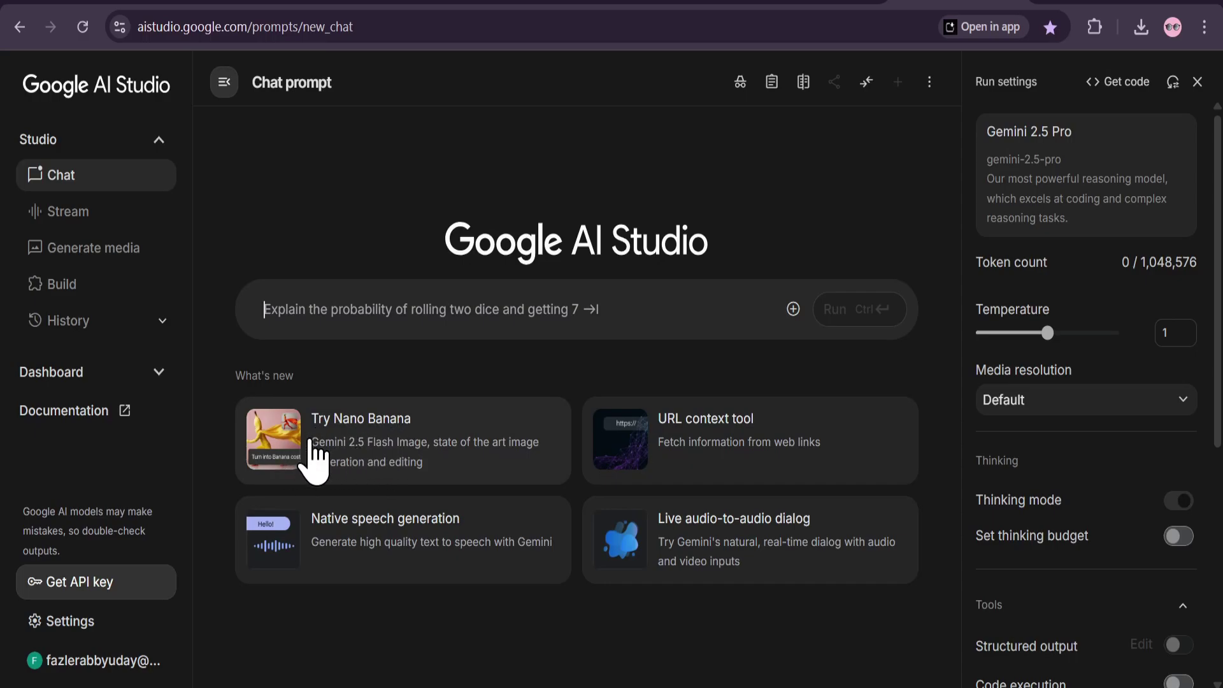
left_click(358, 462)
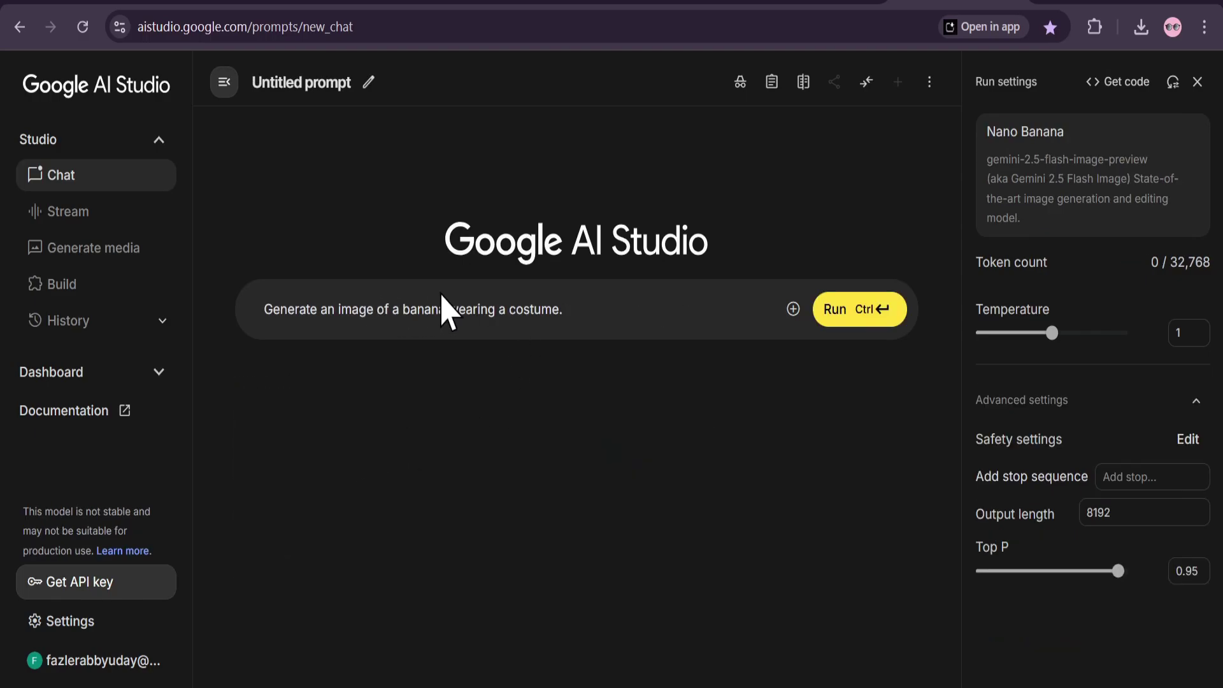
left_click(832, 312)
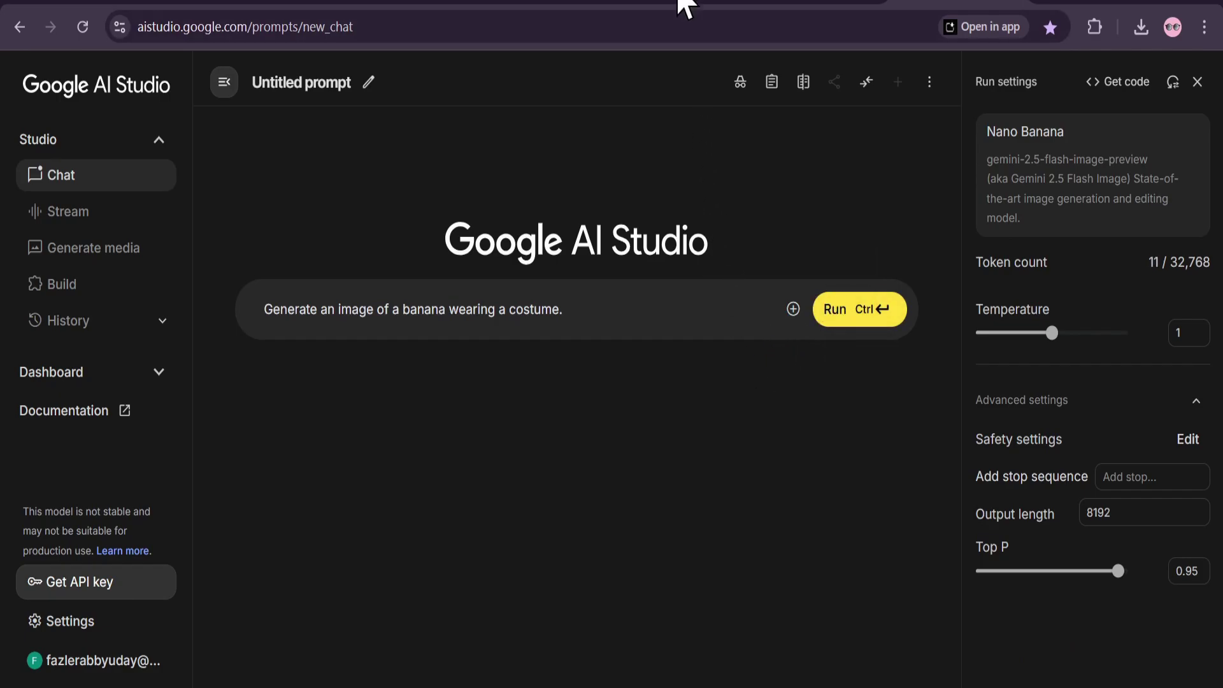
left_click(685, 6)
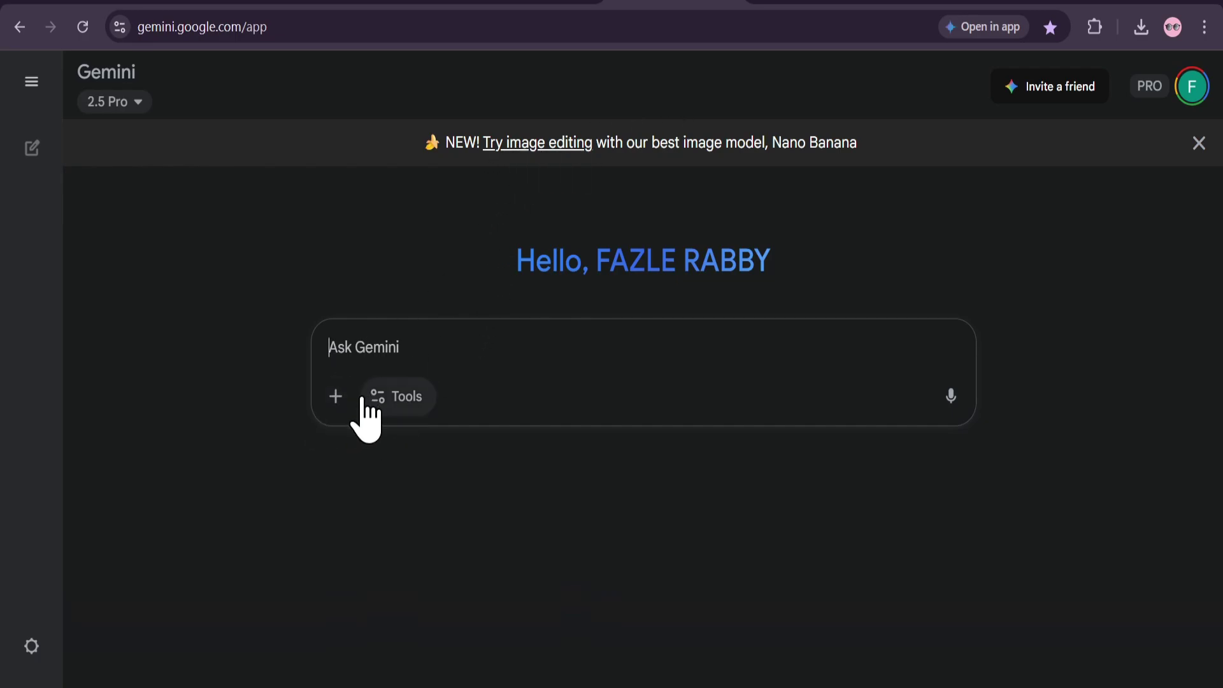
- With Create images on, send the hat and suited-man photos with 'make the man we the hat'
left_click(400, 400)
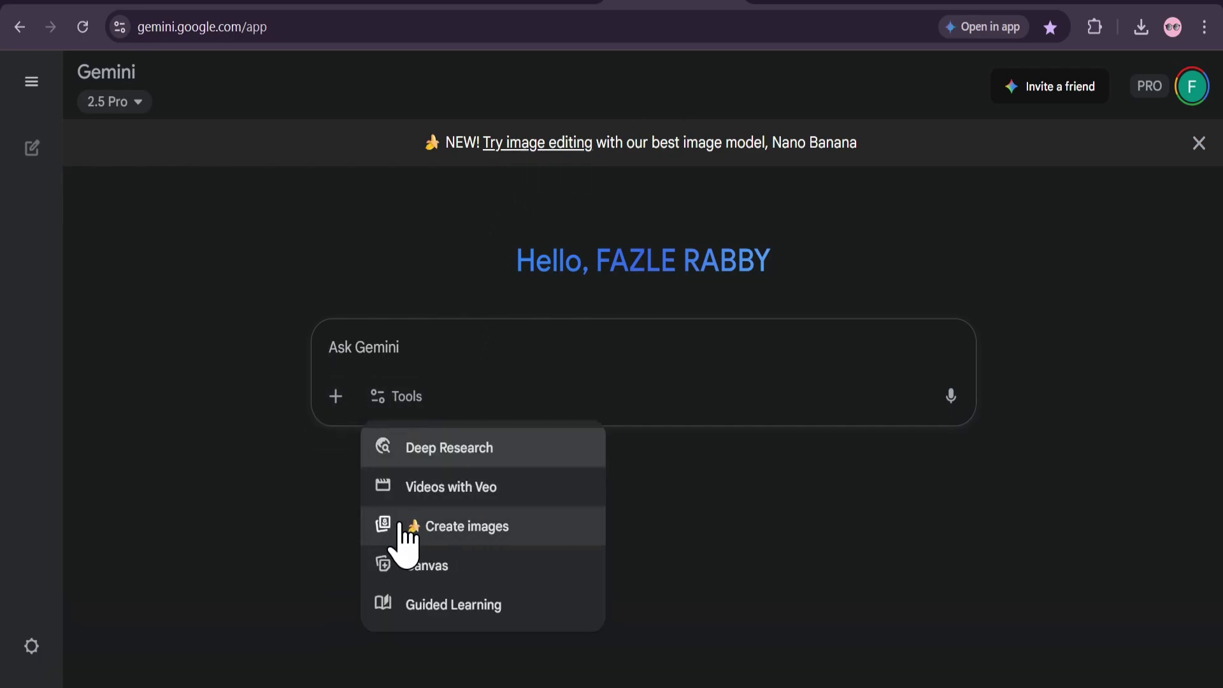
left_click(446, 527)
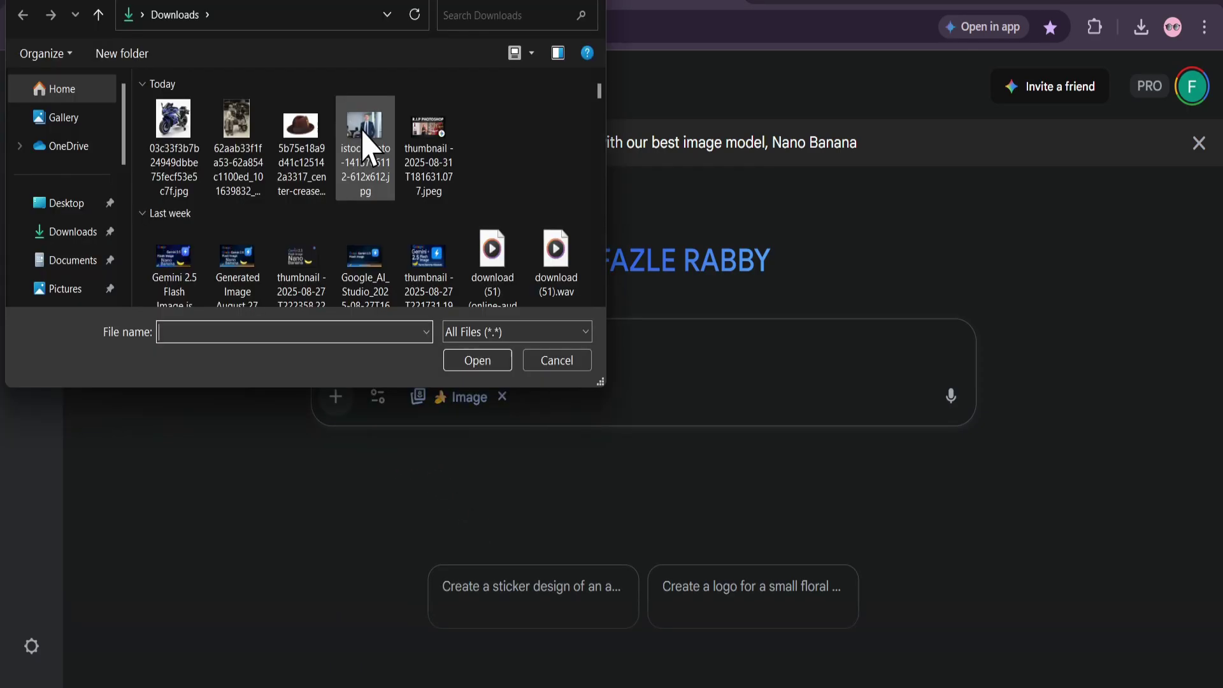
left_click(316, 159)
left_click(461, 357)
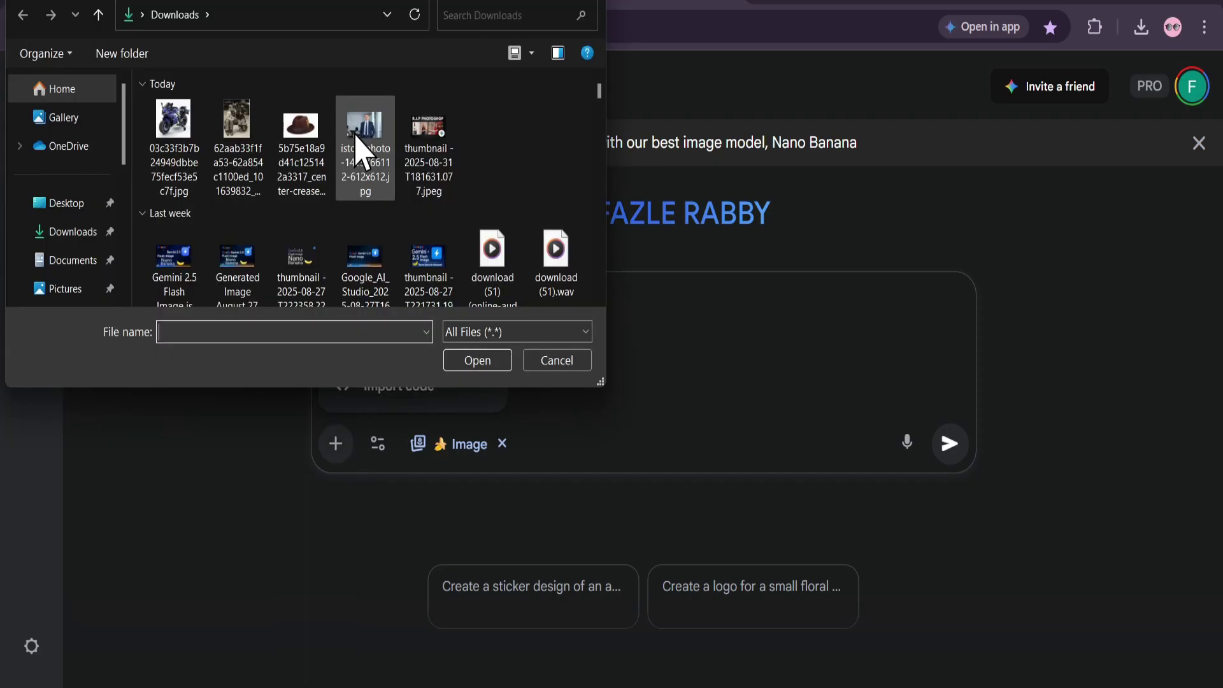
left_click(365, 147)
left_click(480, 358)
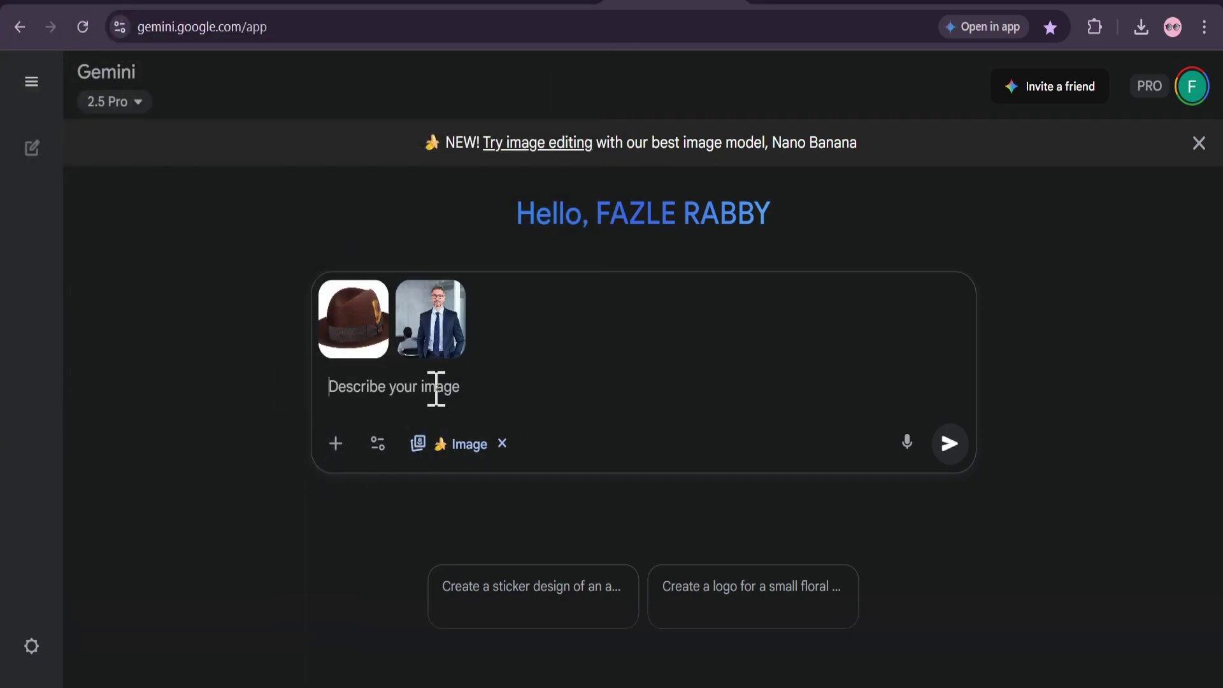
type("m")
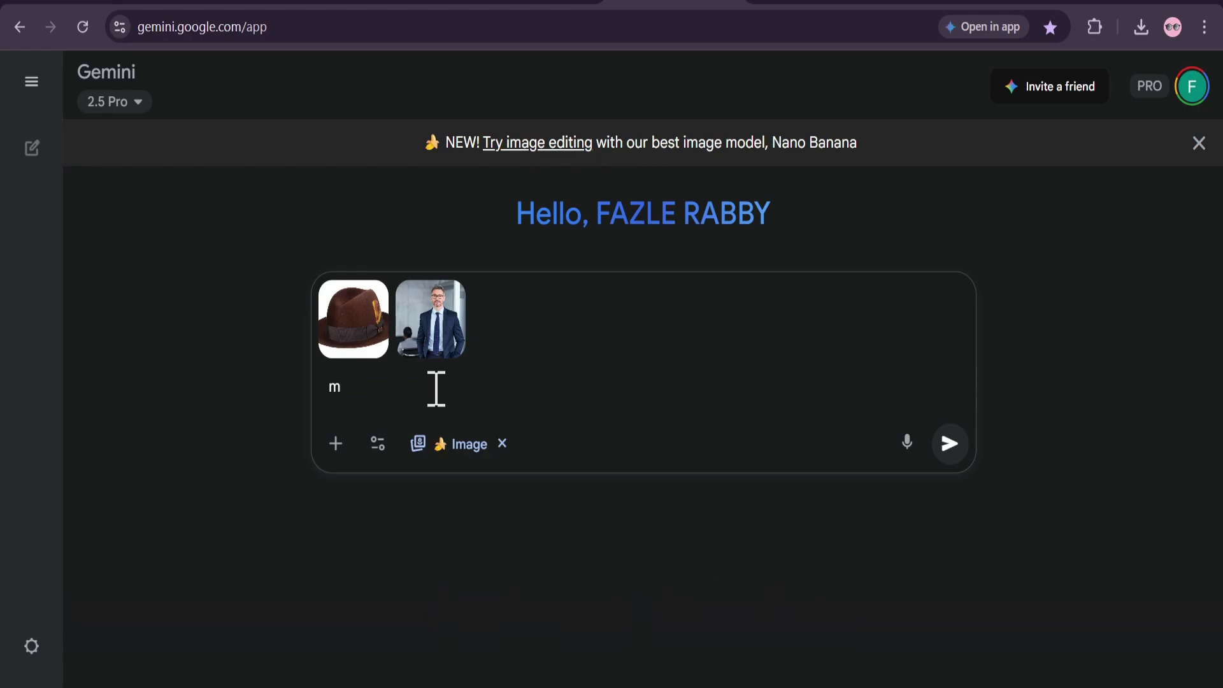
type("ake the man we the hat")
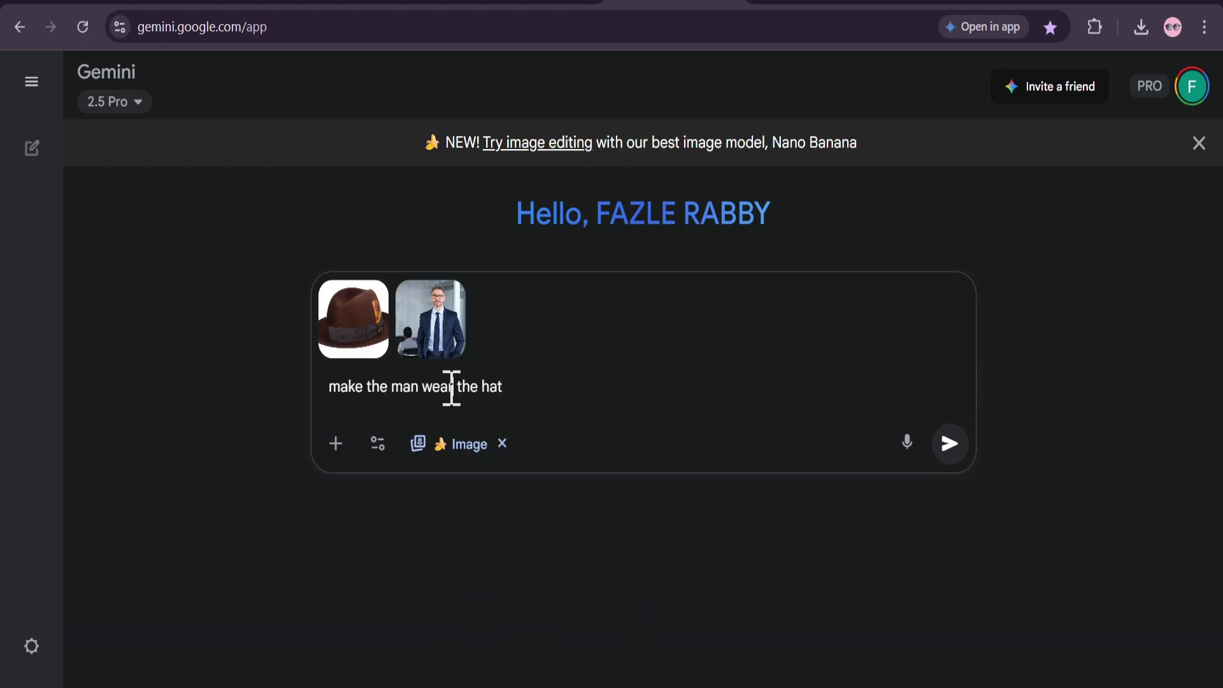
left_click(949, 444)
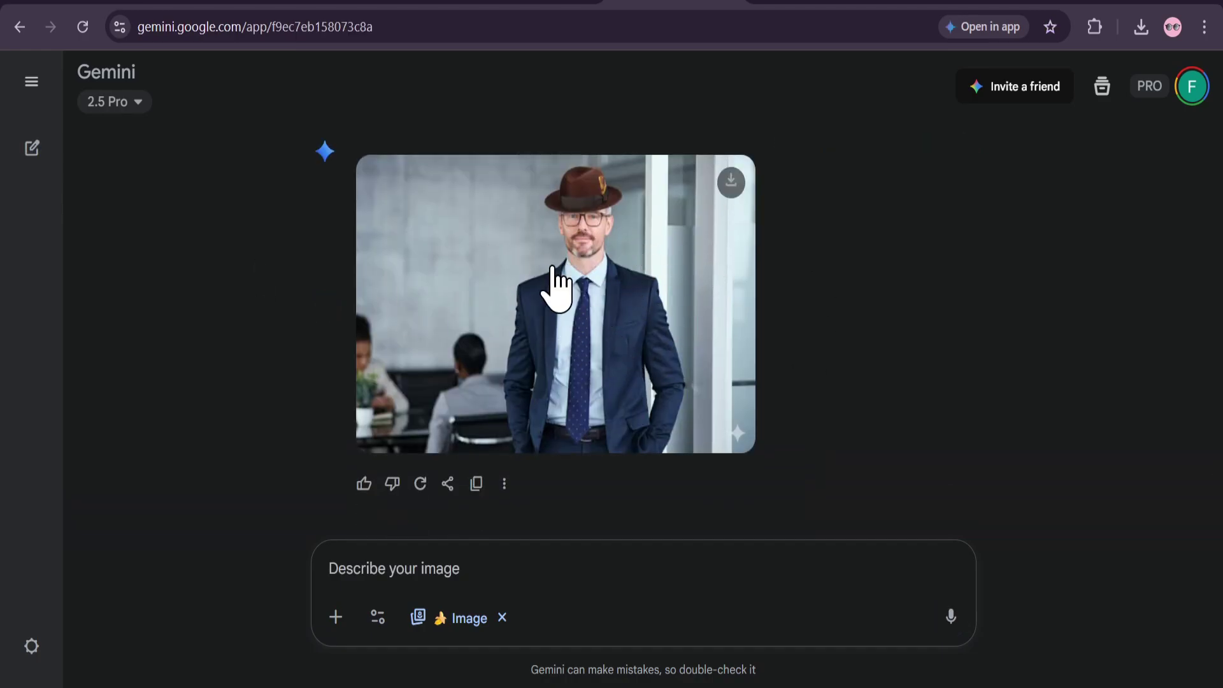
- Scroll through Gemini's generated image of the suited man wearing the brown fedora
scroll(555, 281, "up", 2)
scroll(612, 312, "down", 2)
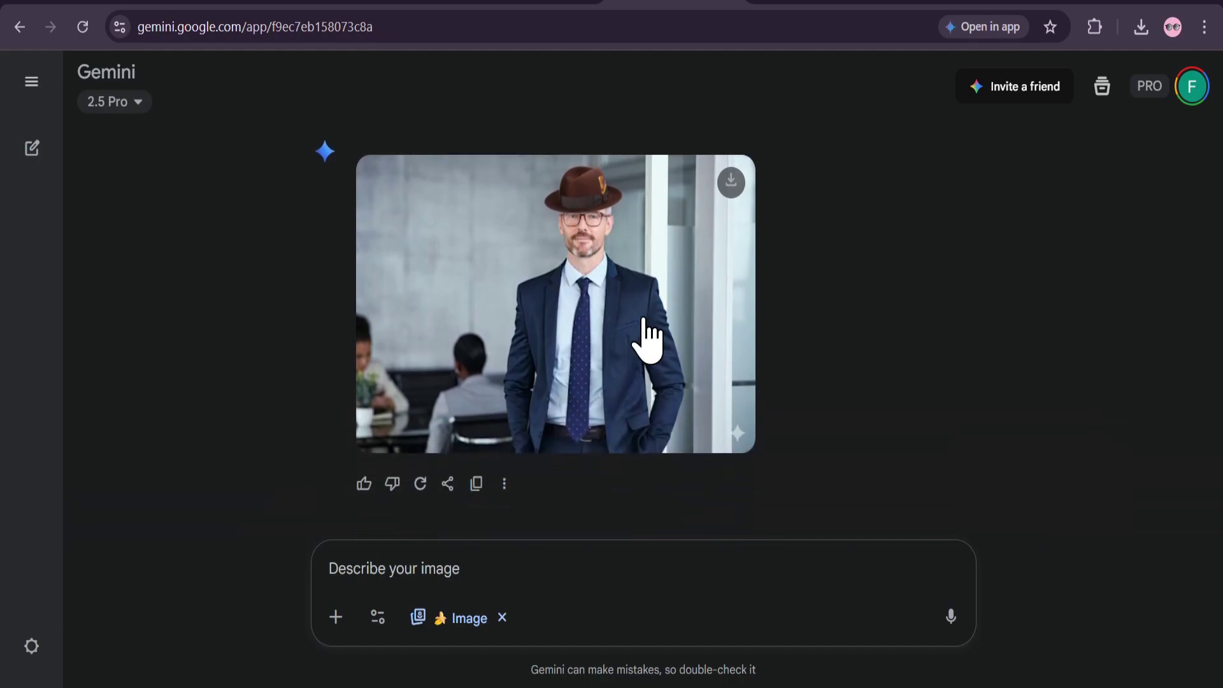
scroll(648, 336, "up", 3)
scroll(622, 260, "down", 3)
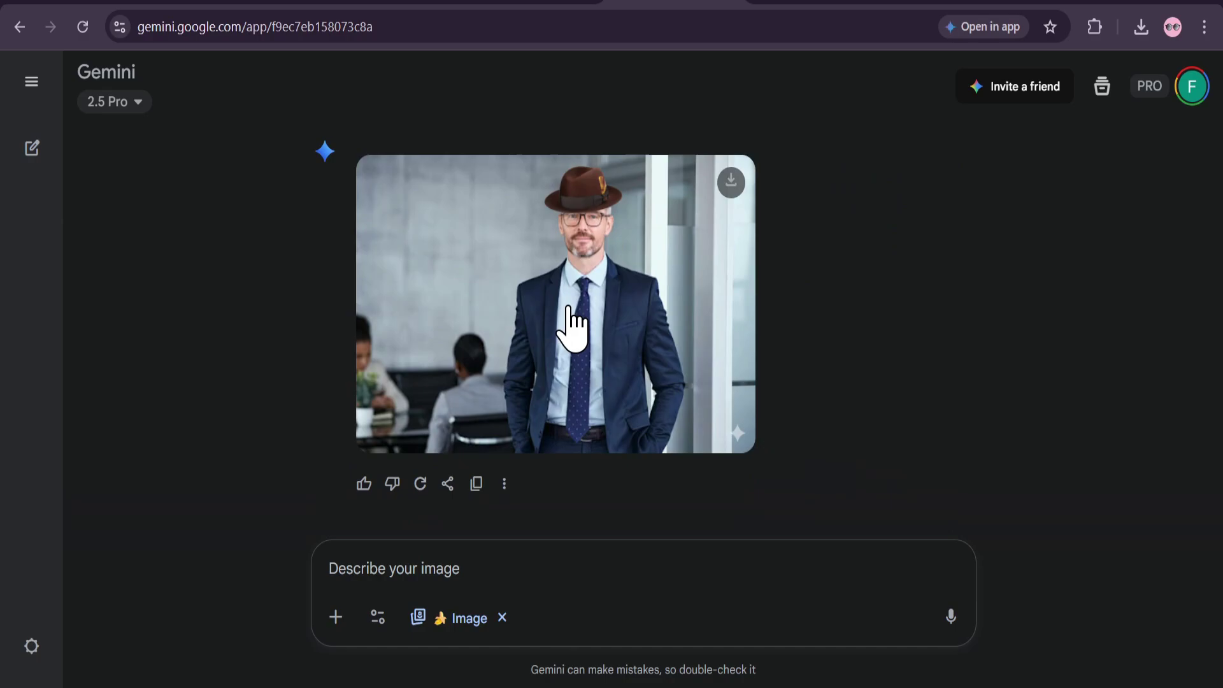
- Attach the fedora image and blue motorcycle photo, then send 'make the man riding the bike on a dessert'
left_click(338, 621)
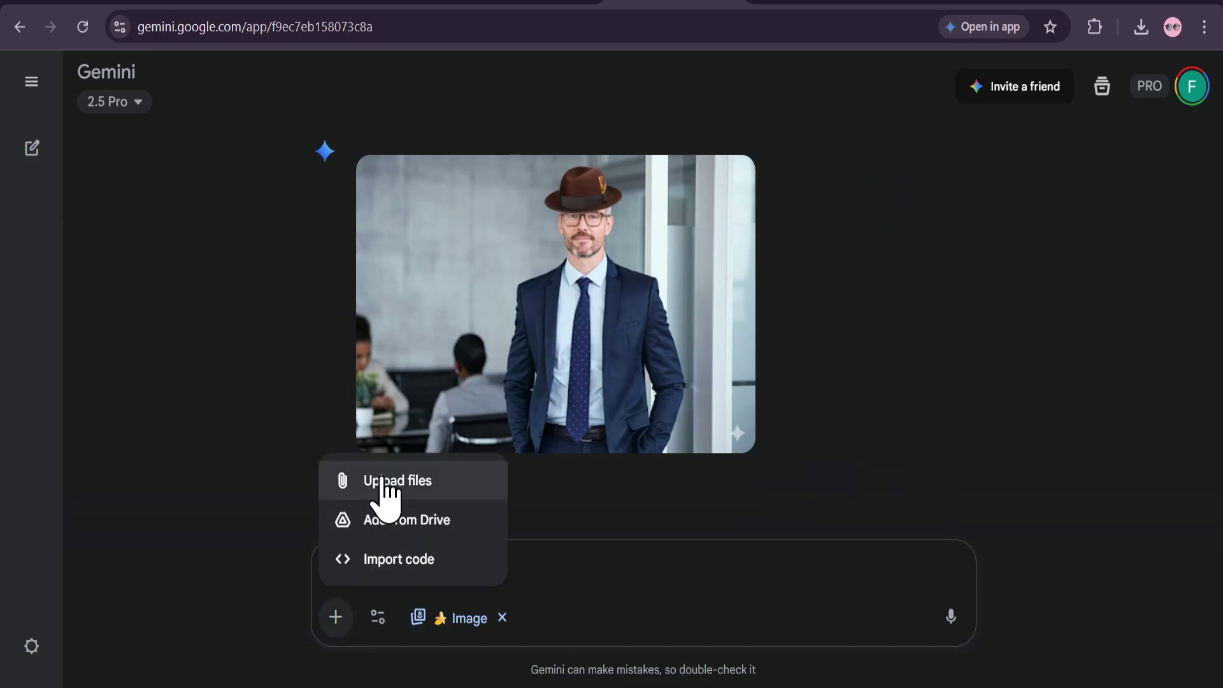
scroll(797, 464, "up", 2)
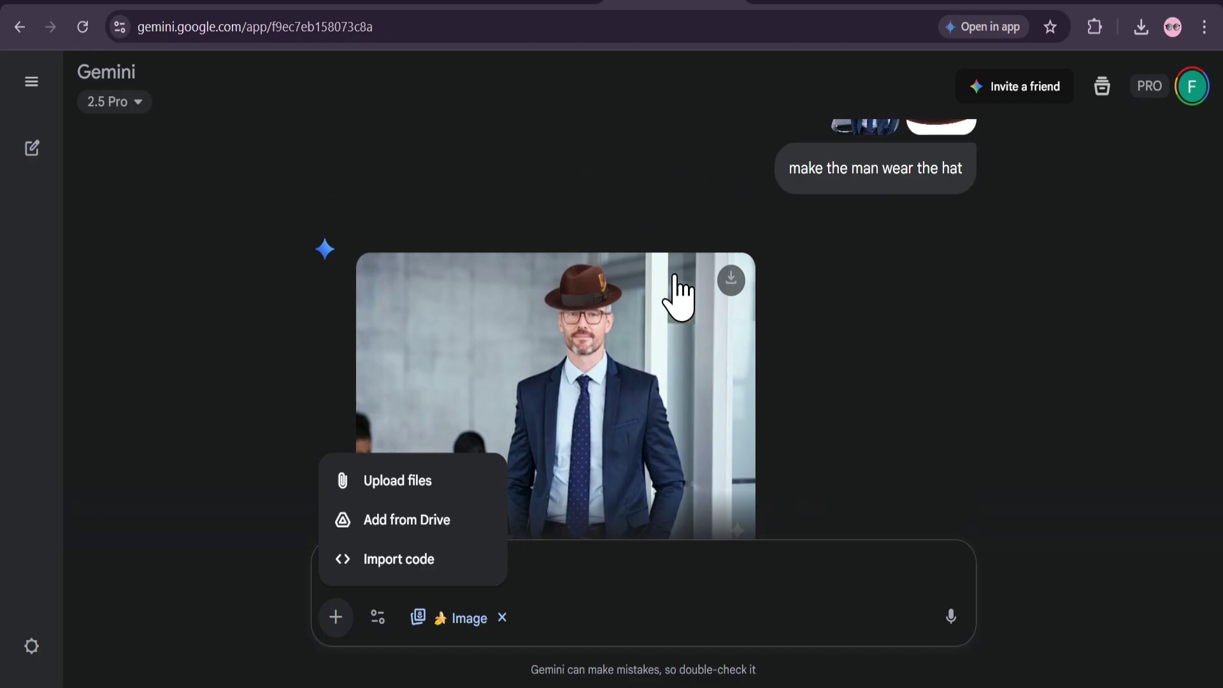
left_click(732, 280)
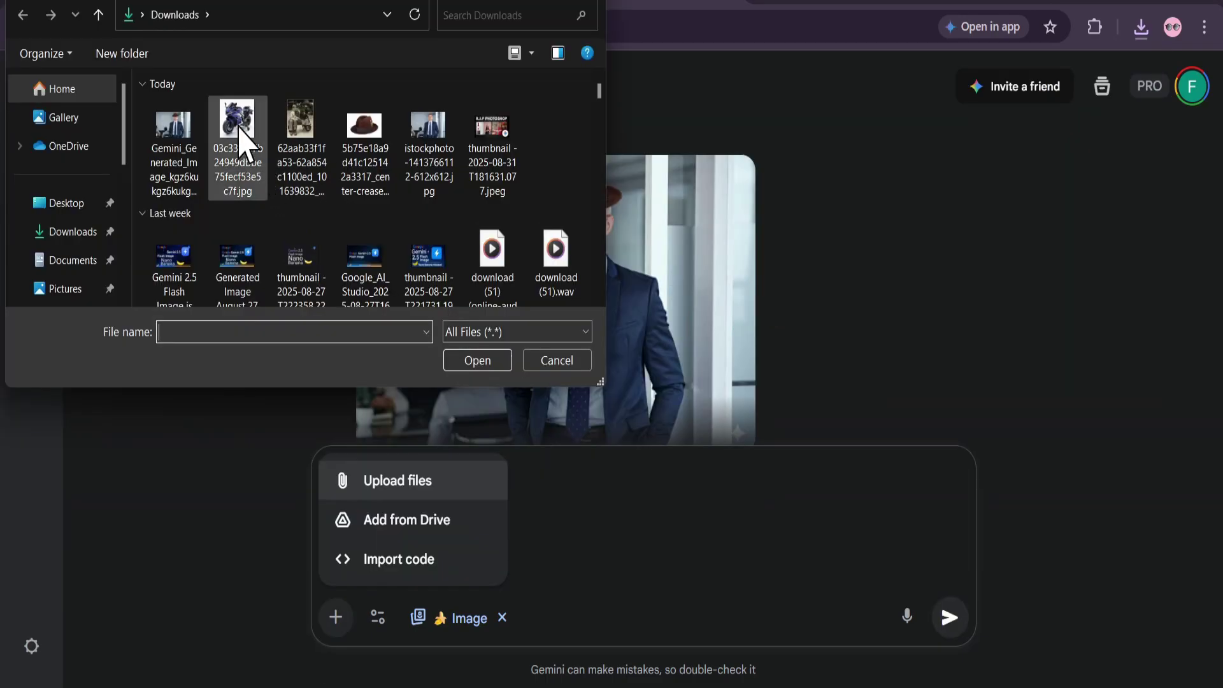
left_click(240, 142)
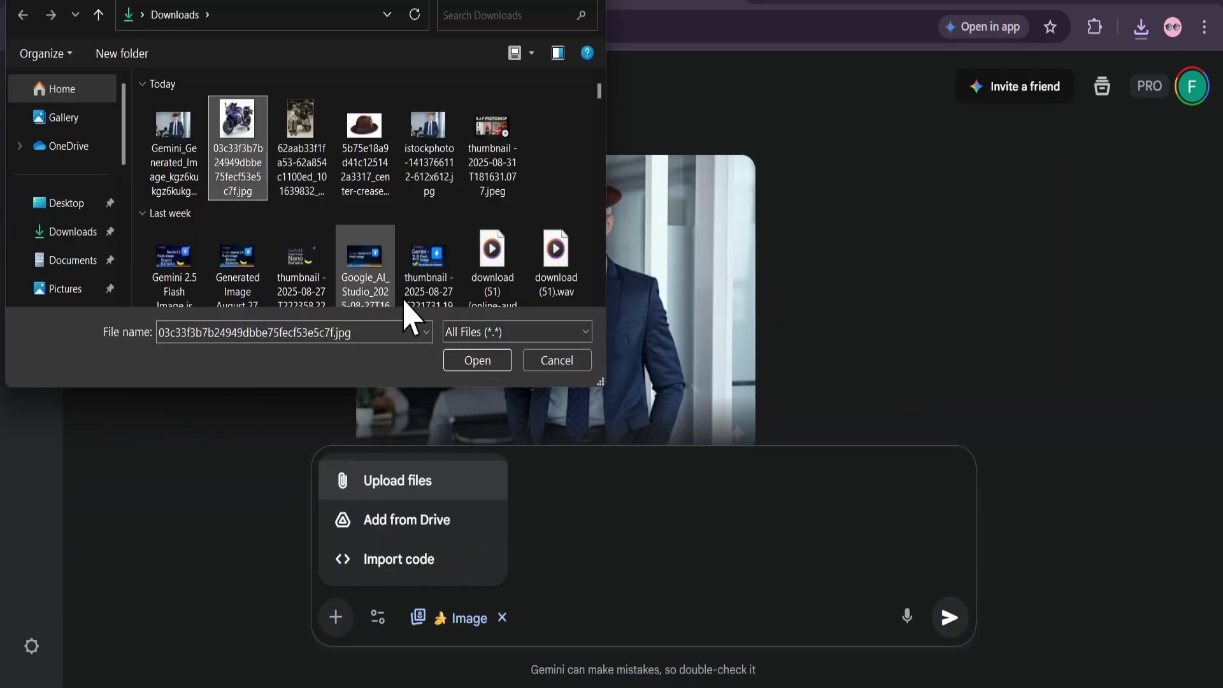
left_click(491, 361)
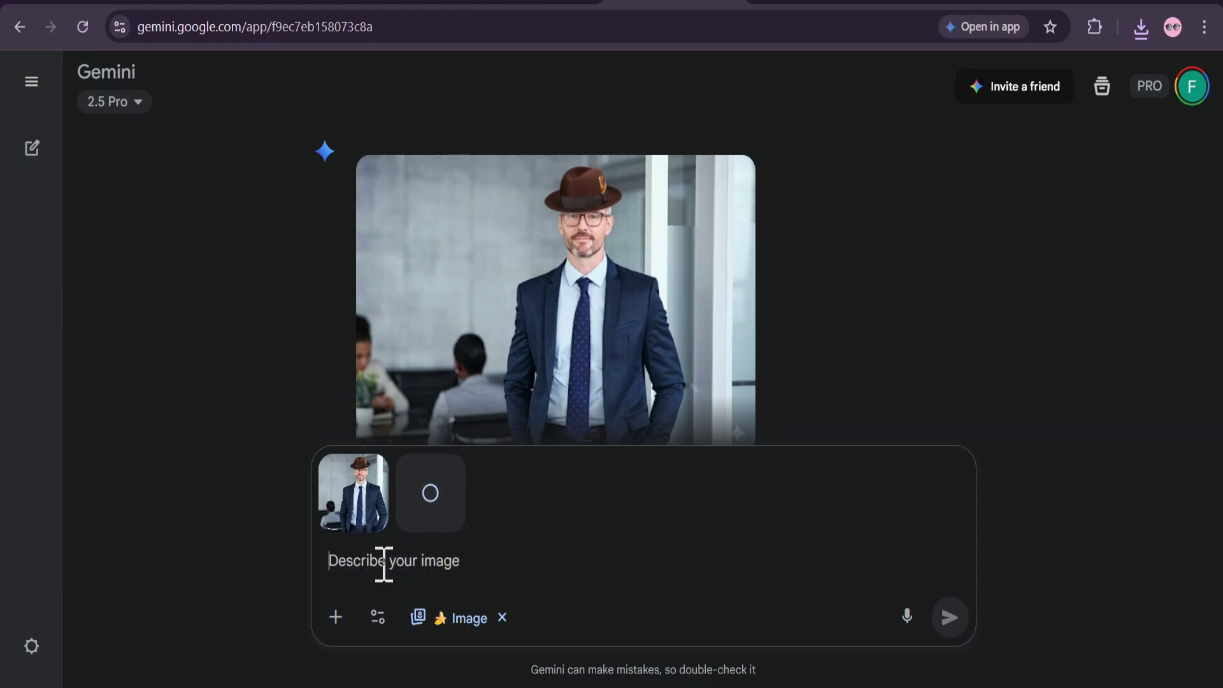
type("ma")
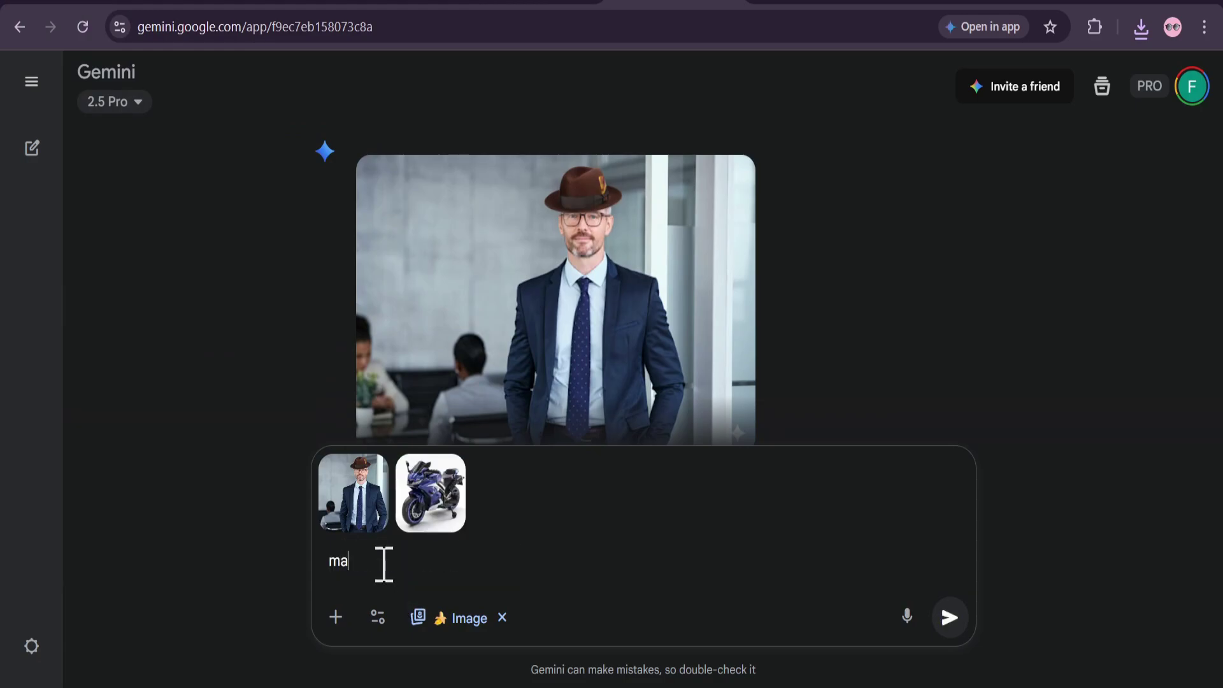
type("ke the man riding the bike on a dessert")
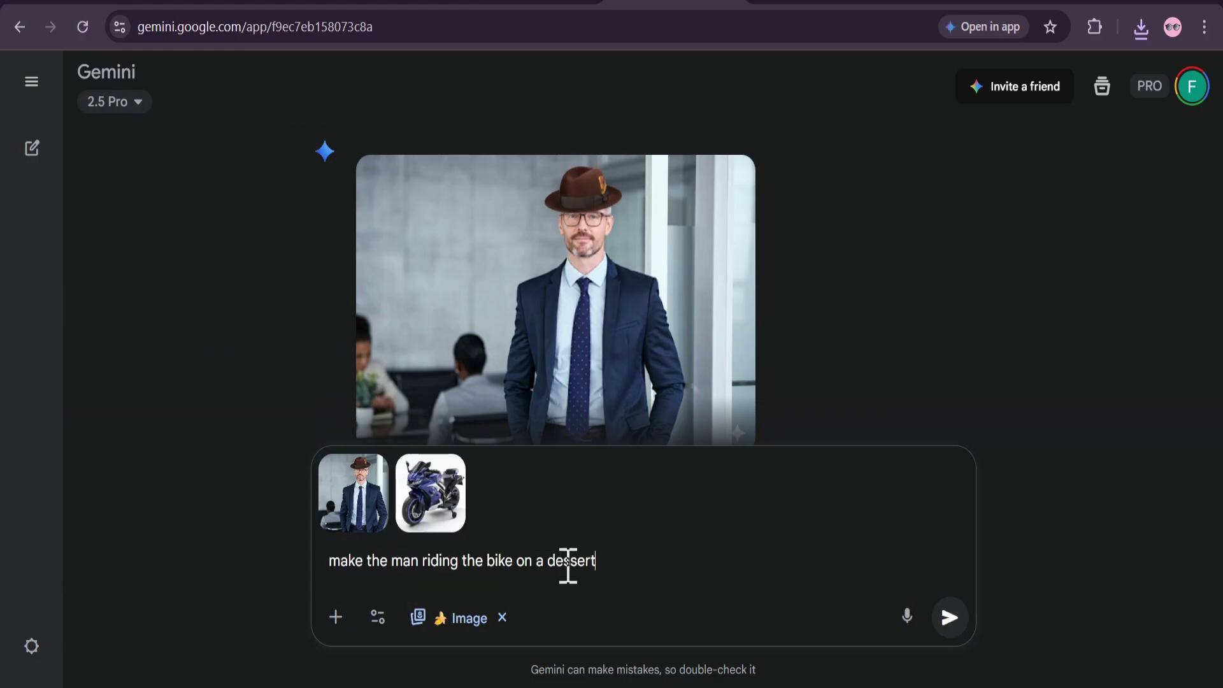
left_click(948, 622)
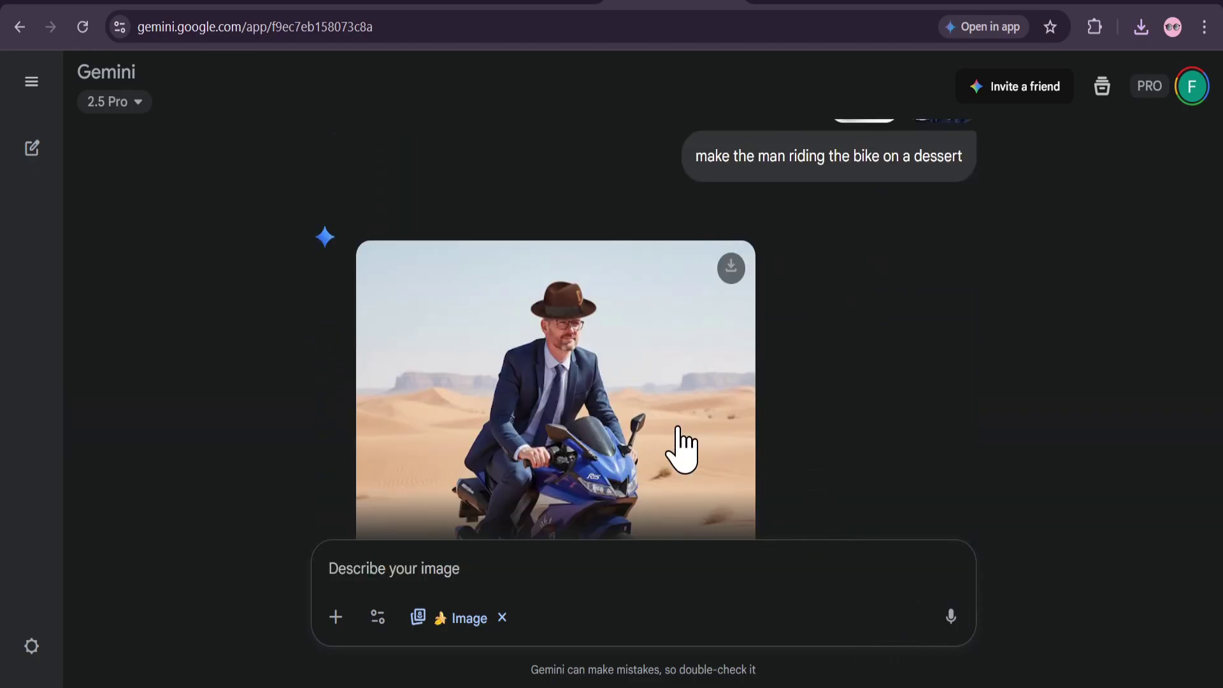
- Inspect the desert riding result and briefly preview the attached blue motorcycle photo
scroll(589, 392, "up", 2)
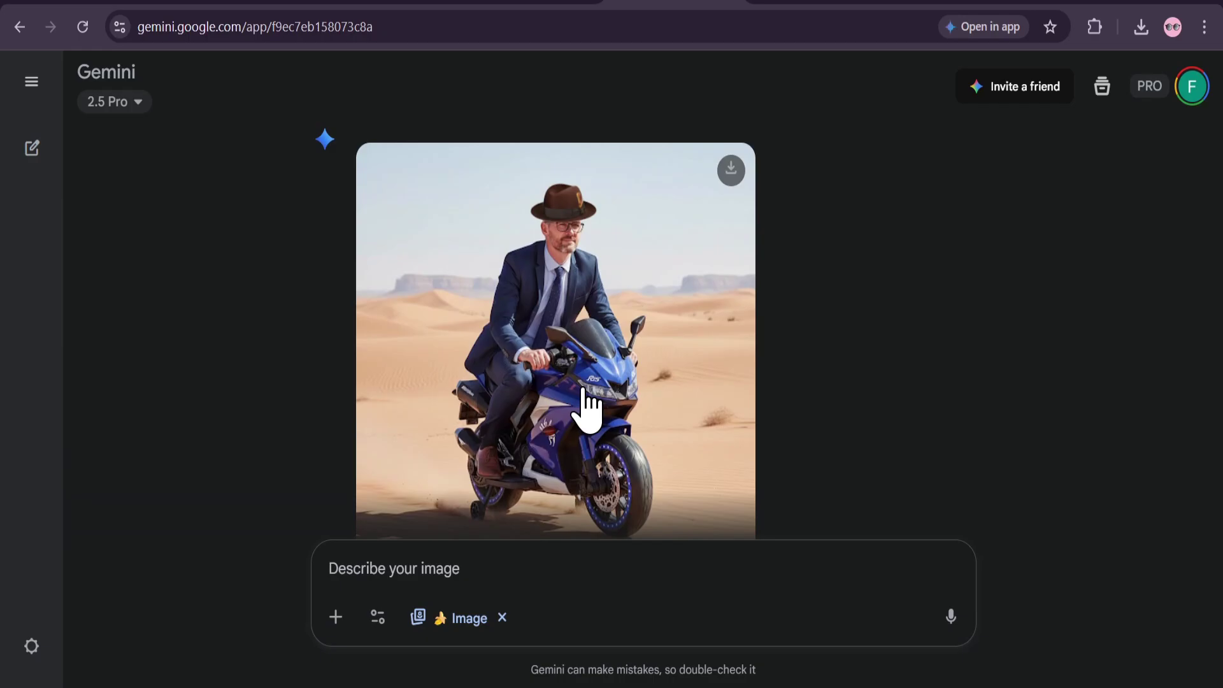
scroll(617, 382, "down", 2)
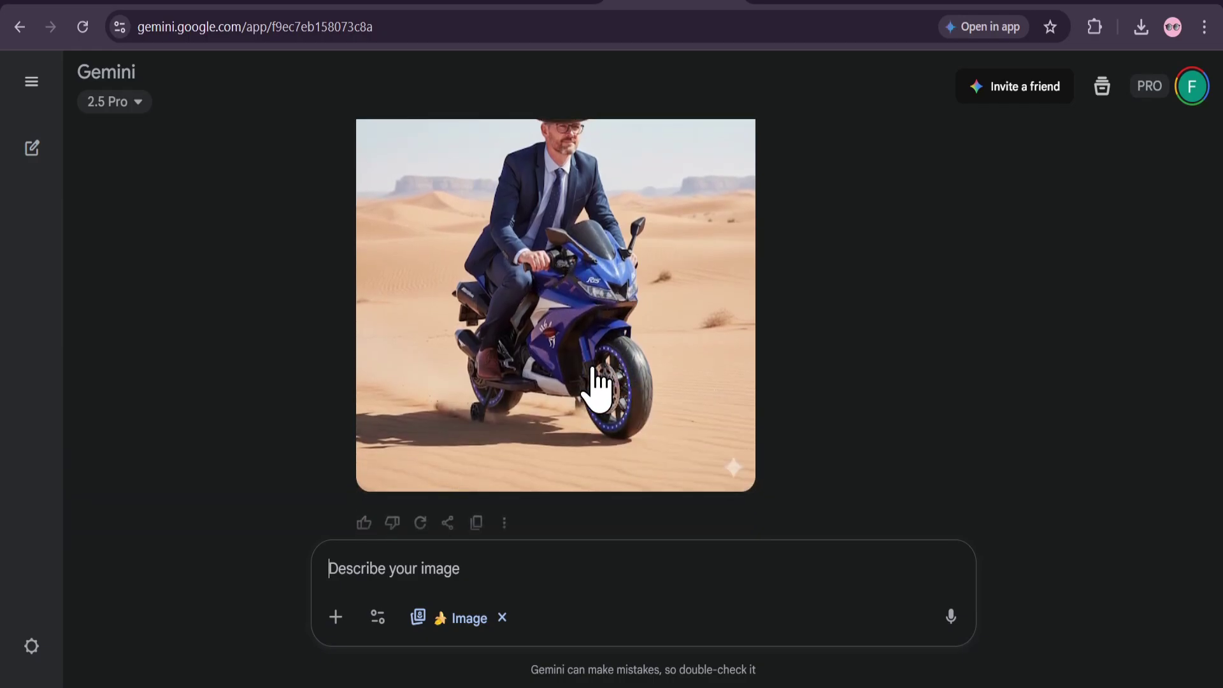
scroll(596, 386, "up", 8)
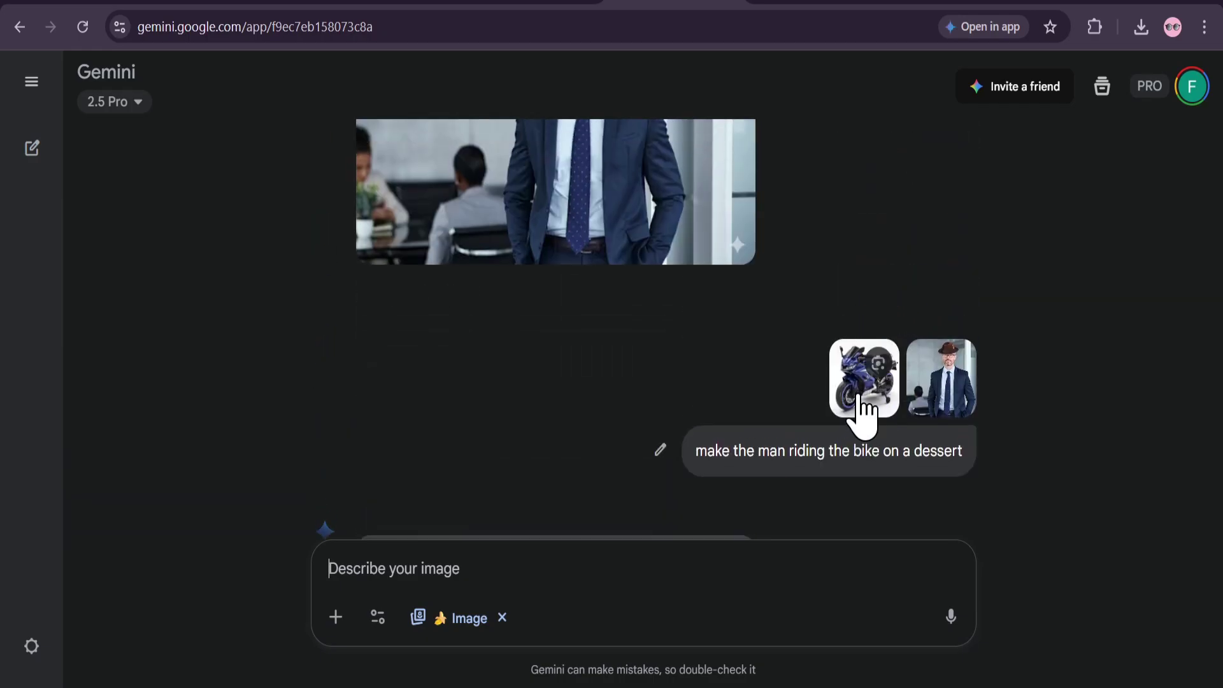
left_click(860, 396)
key("Escape")
scroll(593, 420, "down", 5)
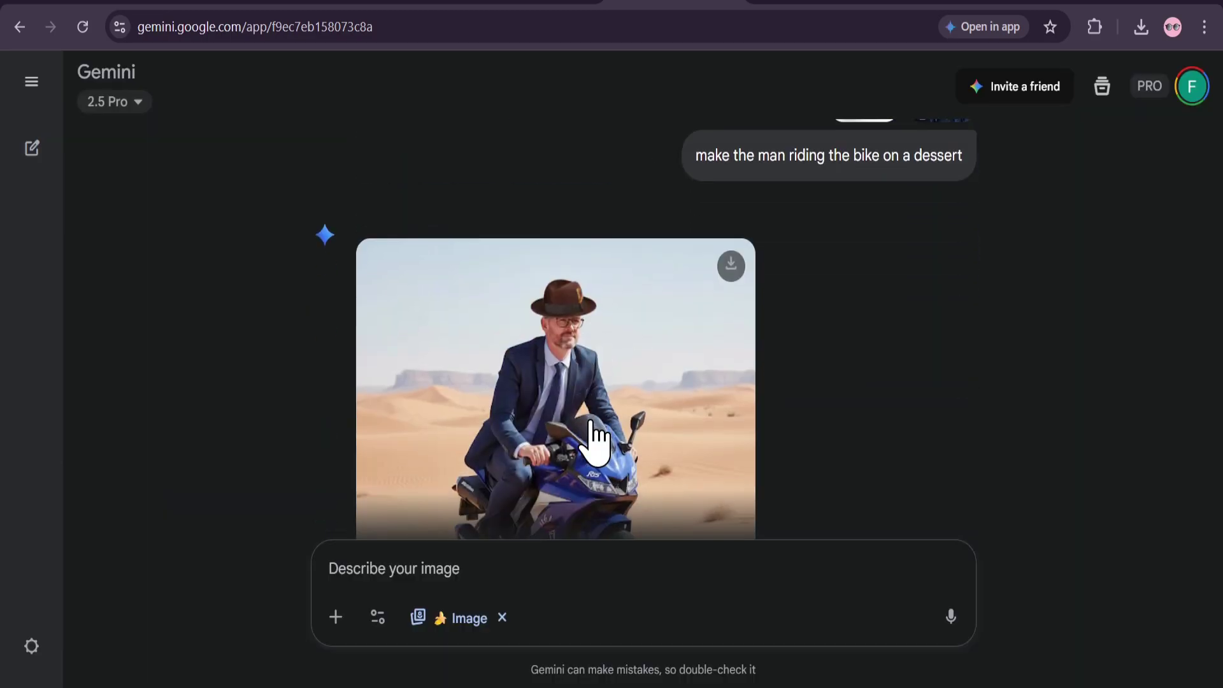
scroll(580, 354, "up", 2)
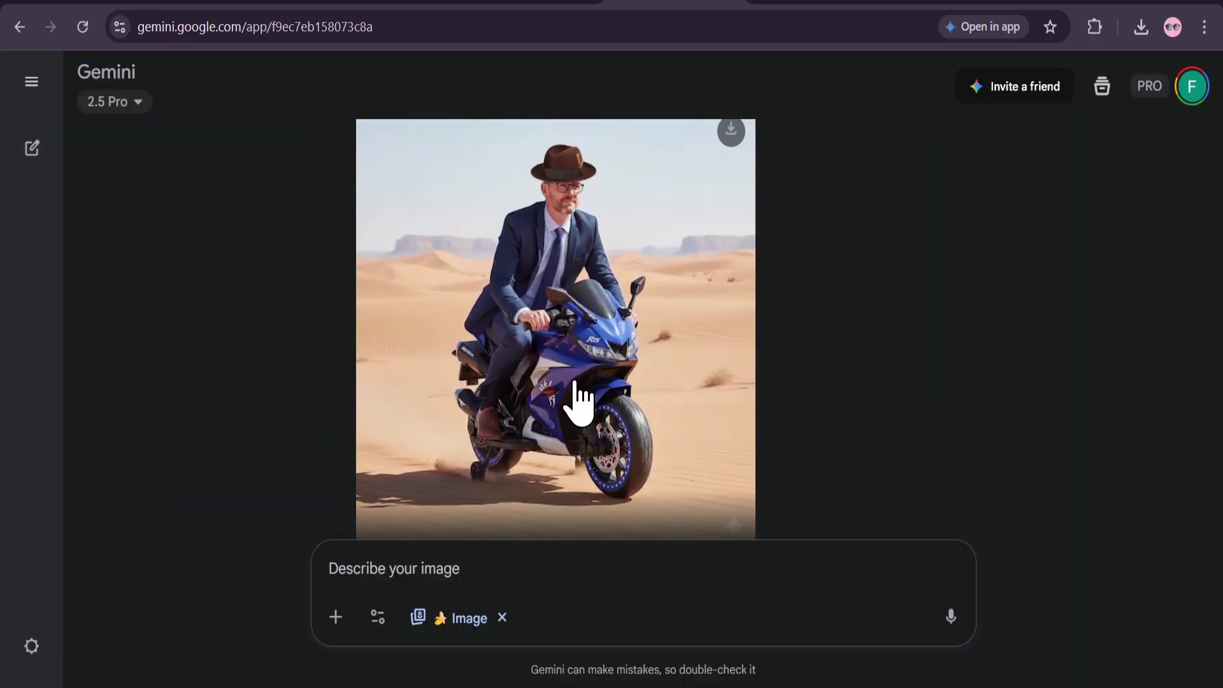
scroll(560, 395, "up", 2)
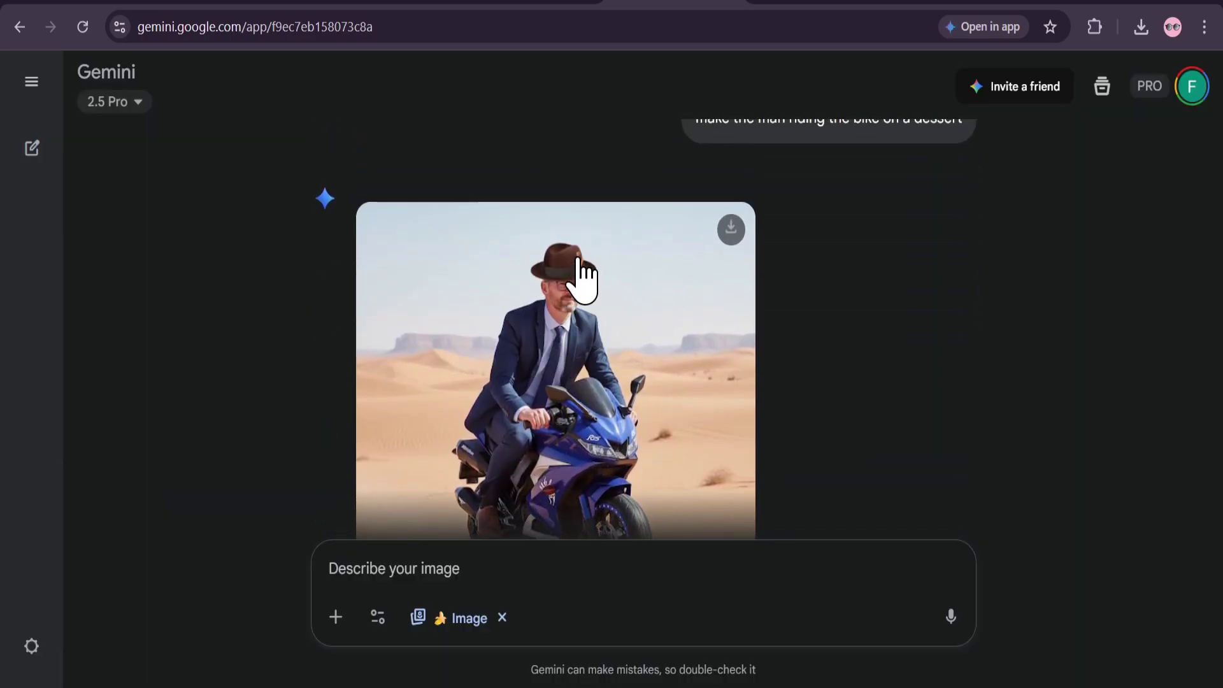
scroll(573, 383, "down", 4)
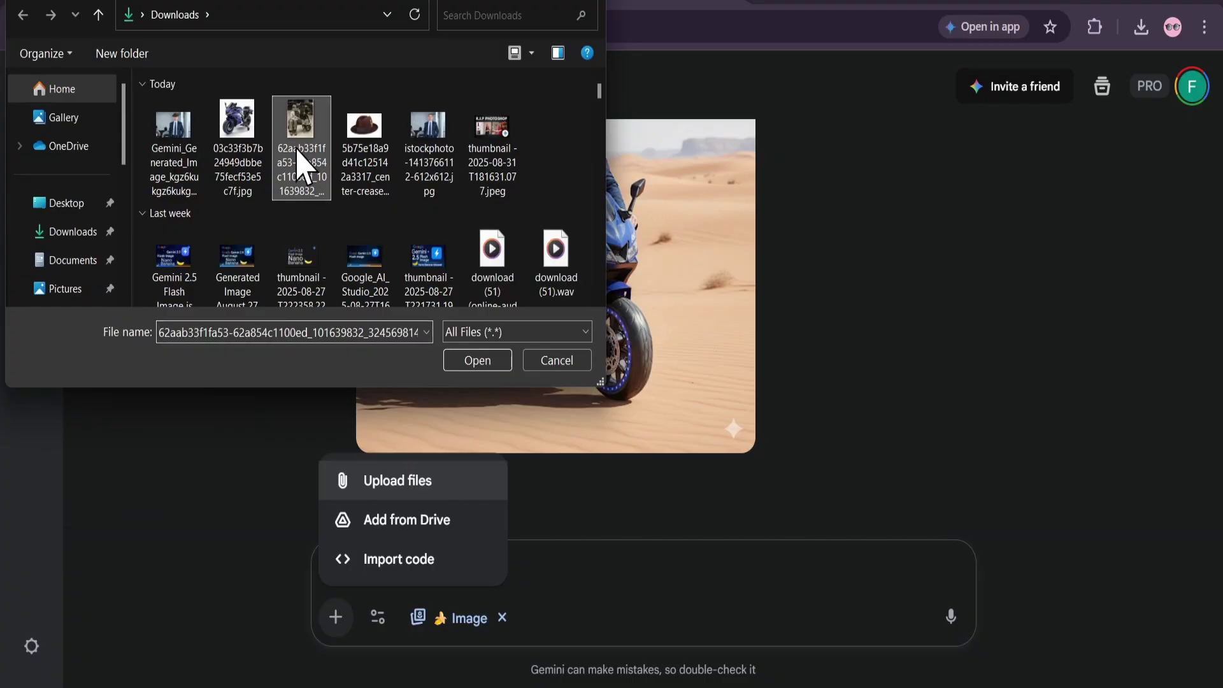
- Attach the vintage photo of three children and send 'colorize this photo'
left_click(300, 147)
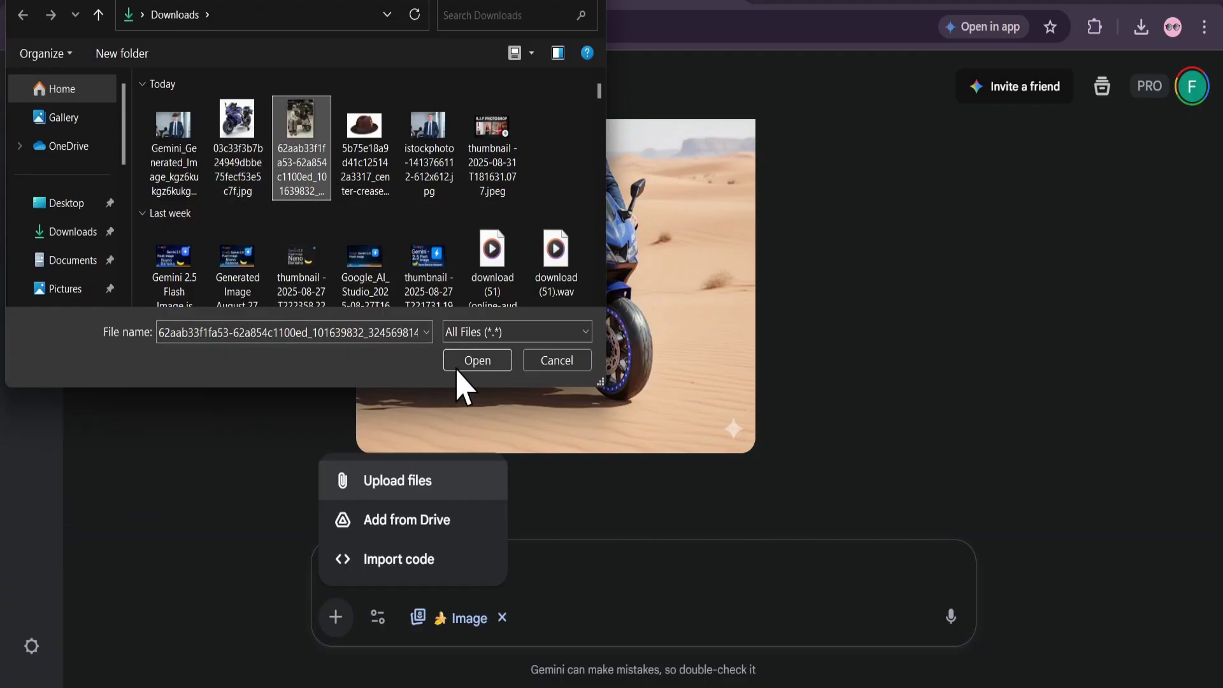
left_click(474, 361)
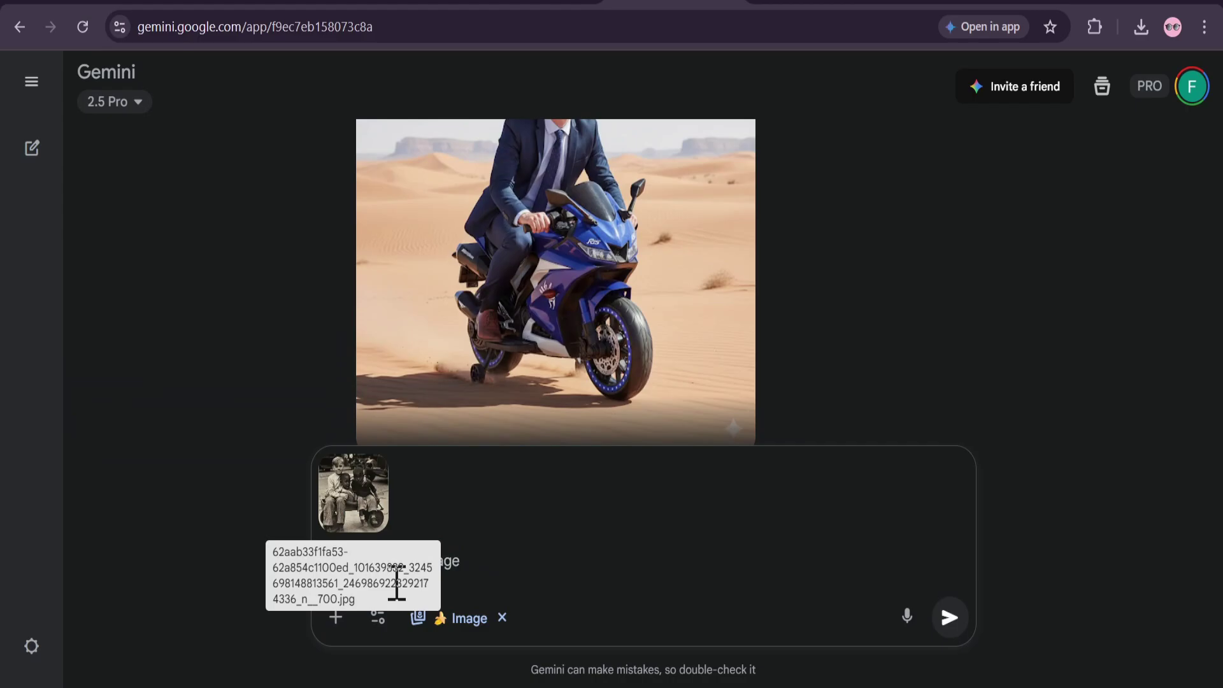
type("colorize this photo")
left_click(950, 617)
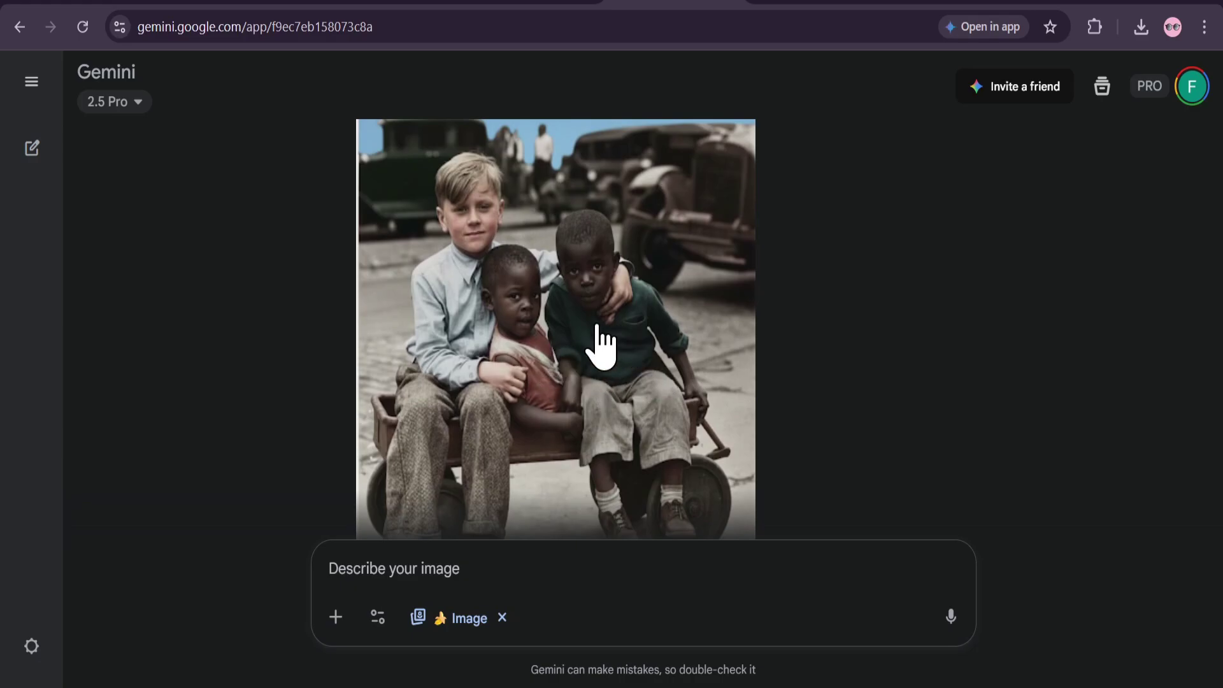
scroll(592, 338, "down", 2)
scroll(593, 334, "down", 2)
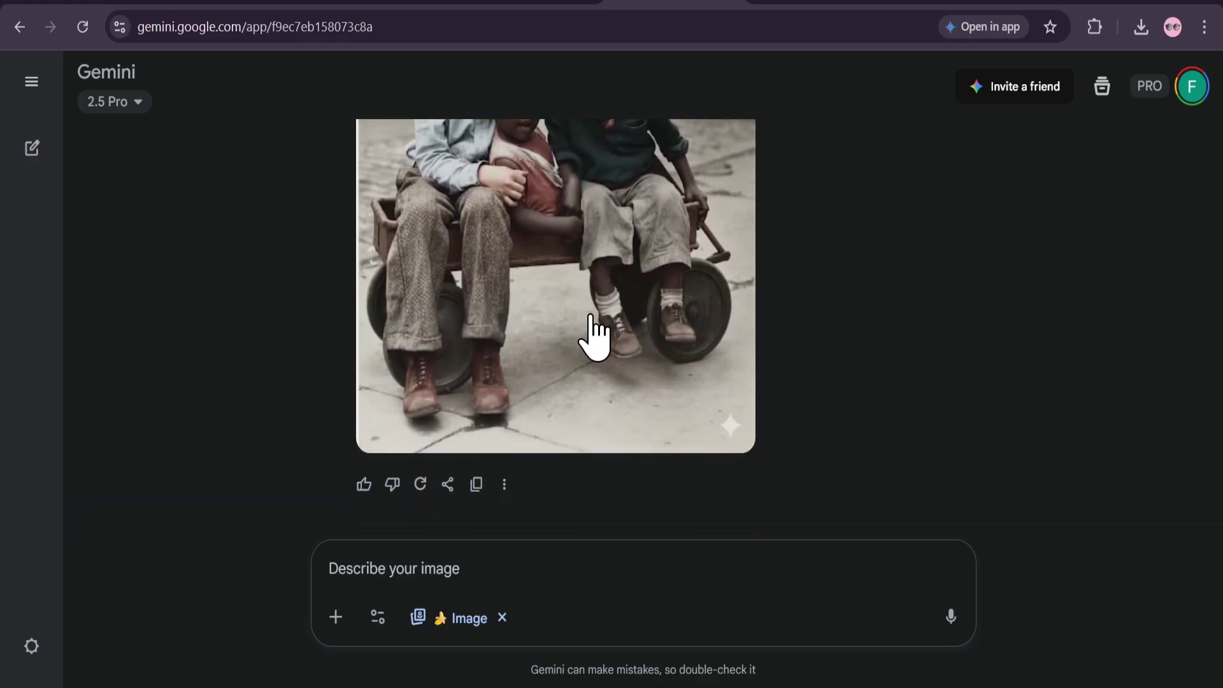
scroll(583, 344, "up", 3)
scroll(827, 383, "up", 7)
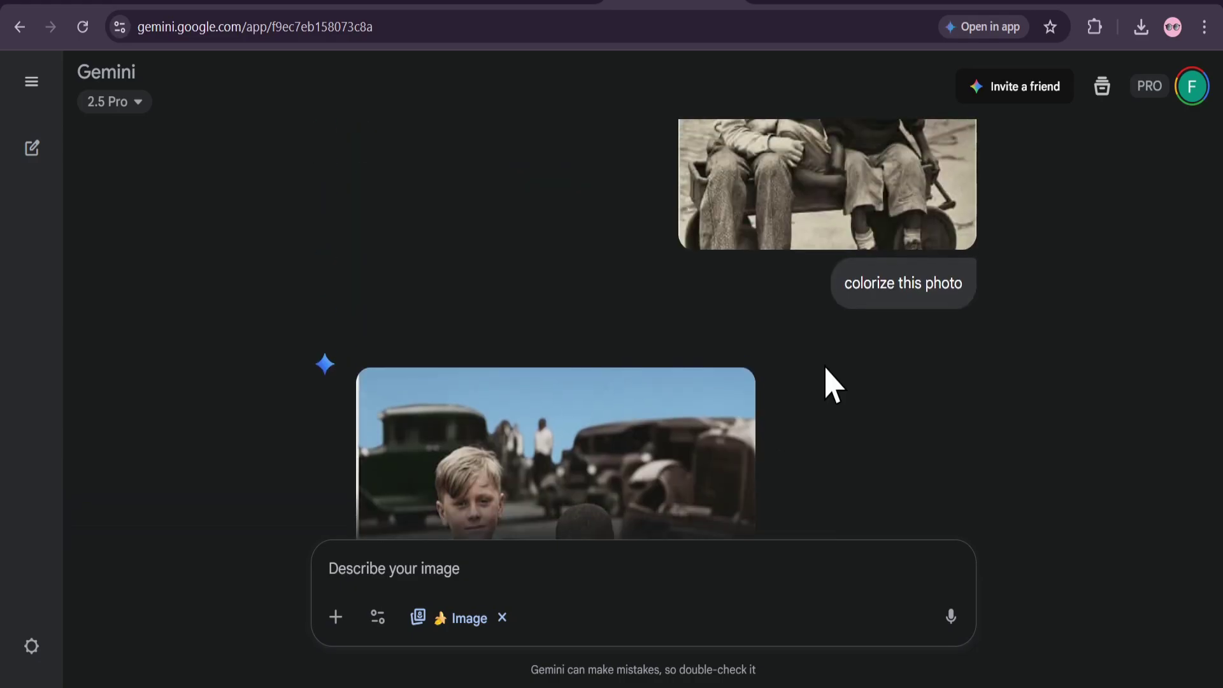
scroll(812, 314, "down", 5)
scroll(714, 354, "down", 3)
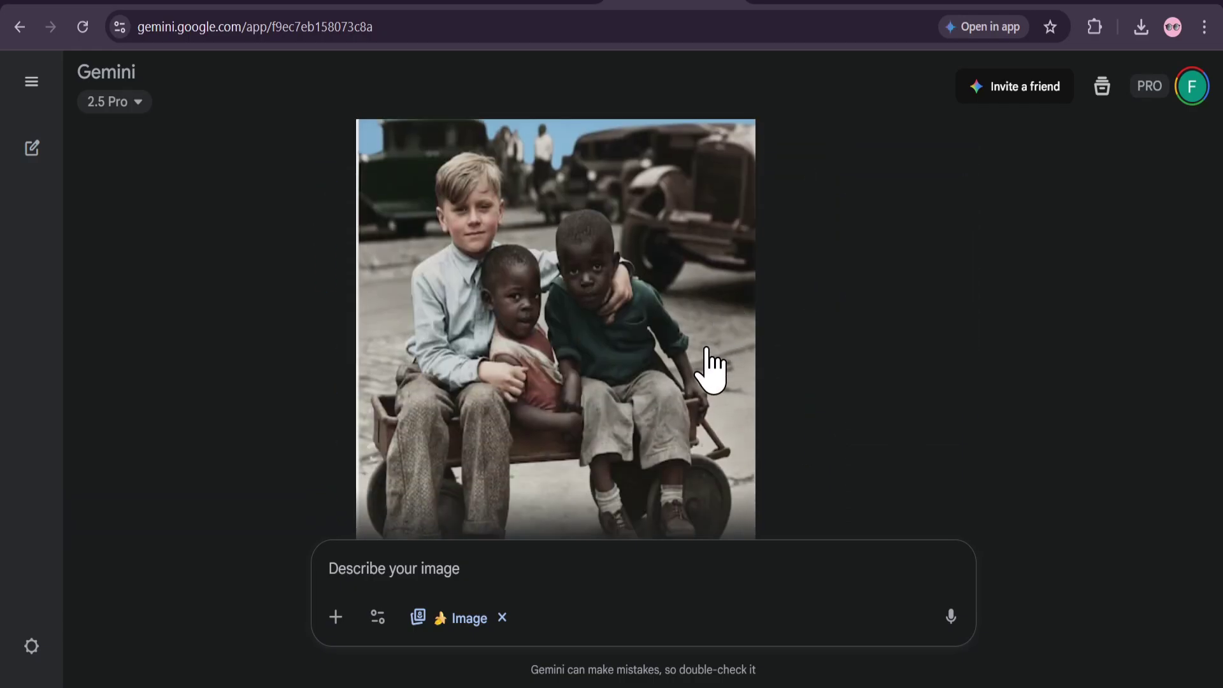
scroll(705, 363, "up", 1)
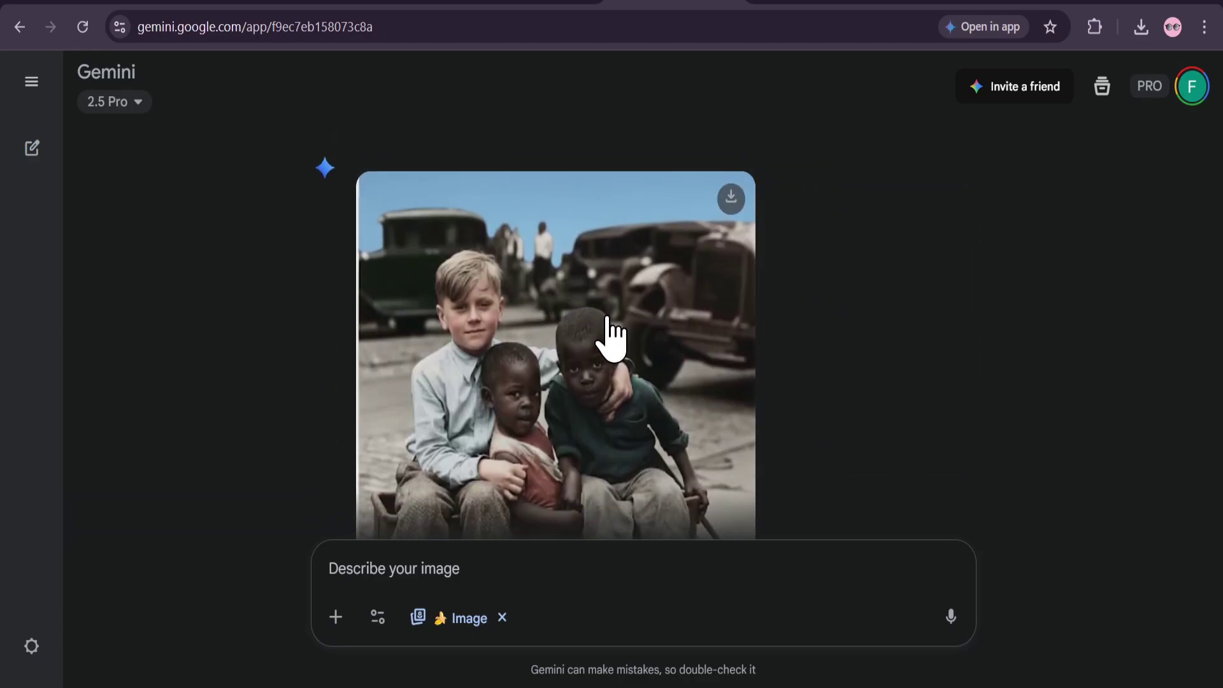
scroll(605, 322, "down", 3)
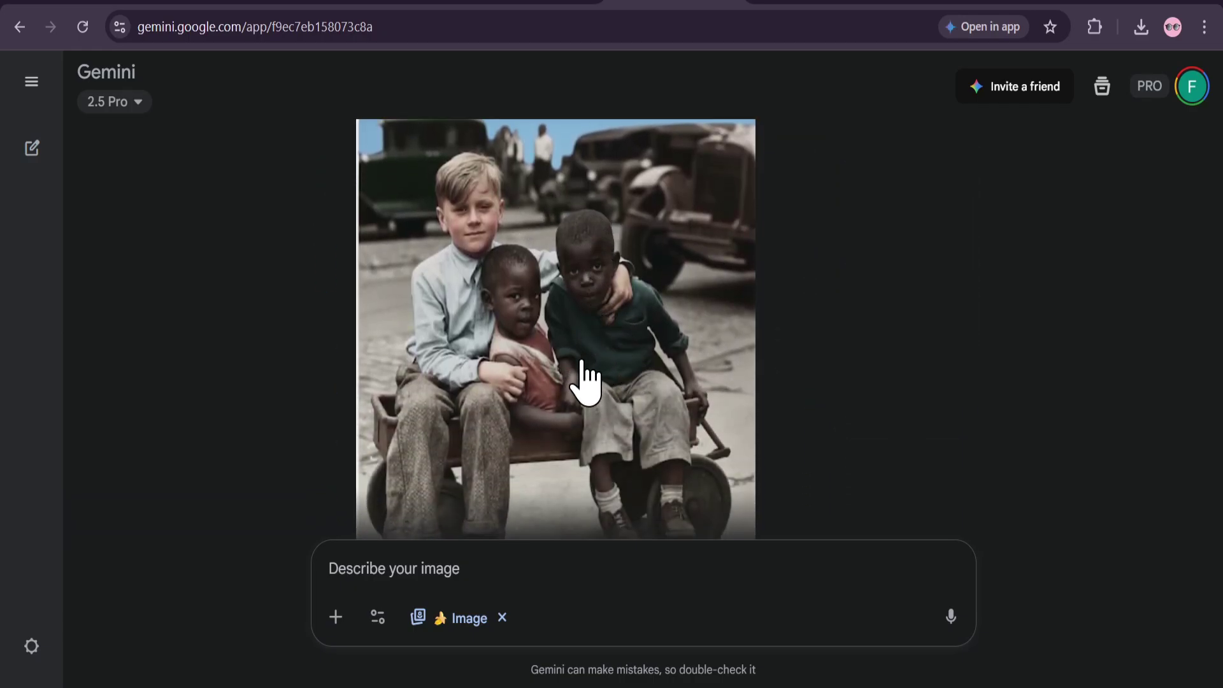
scroll(580, 366, "down", 2)
scroll(742, 418, "up", 4)
scroll(833, 445, "down", 2)
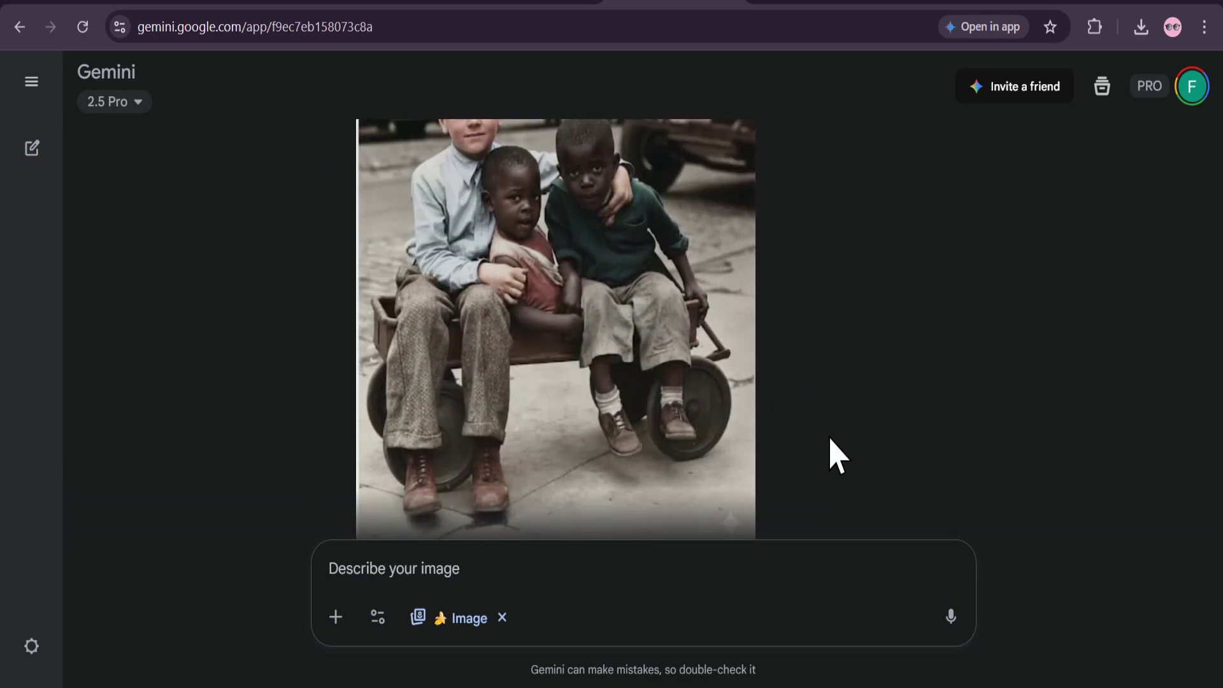
scroll(832, 434, "up", 1)
- Return to the Keyword blog article and scroll to its multi-turn coffee-table editing example
left_click(396, 2)
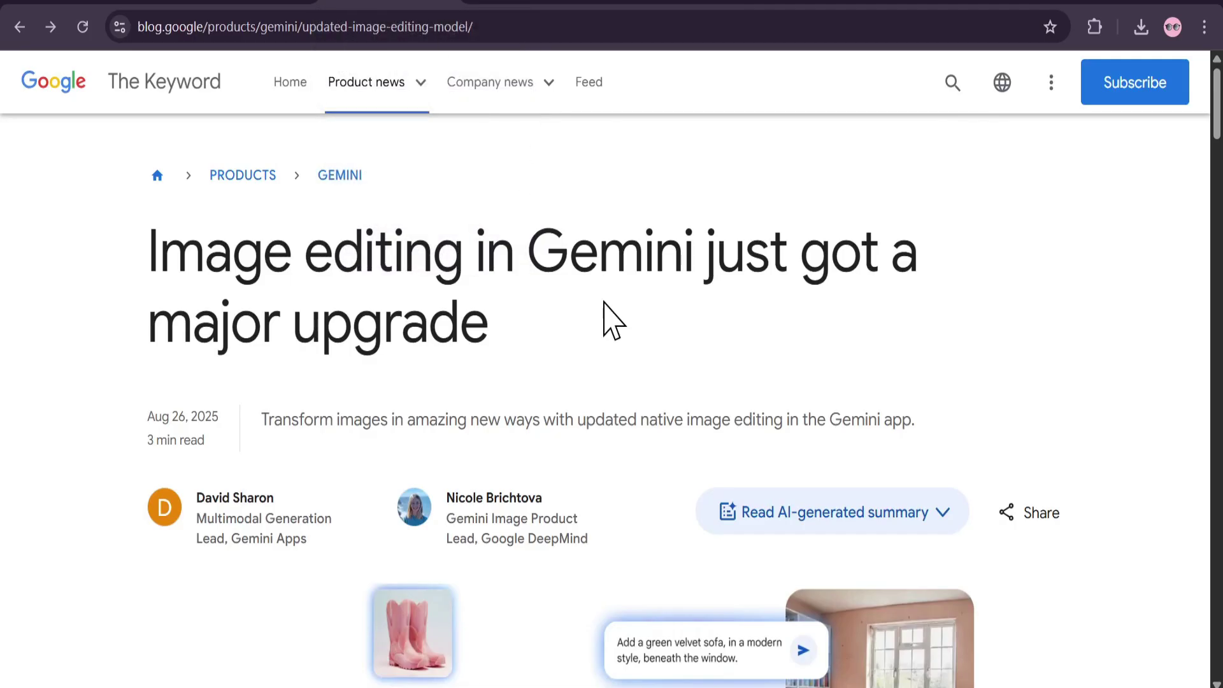
scroll(611, 326, "down", 5)
scroll(727, 391, "down", 15)
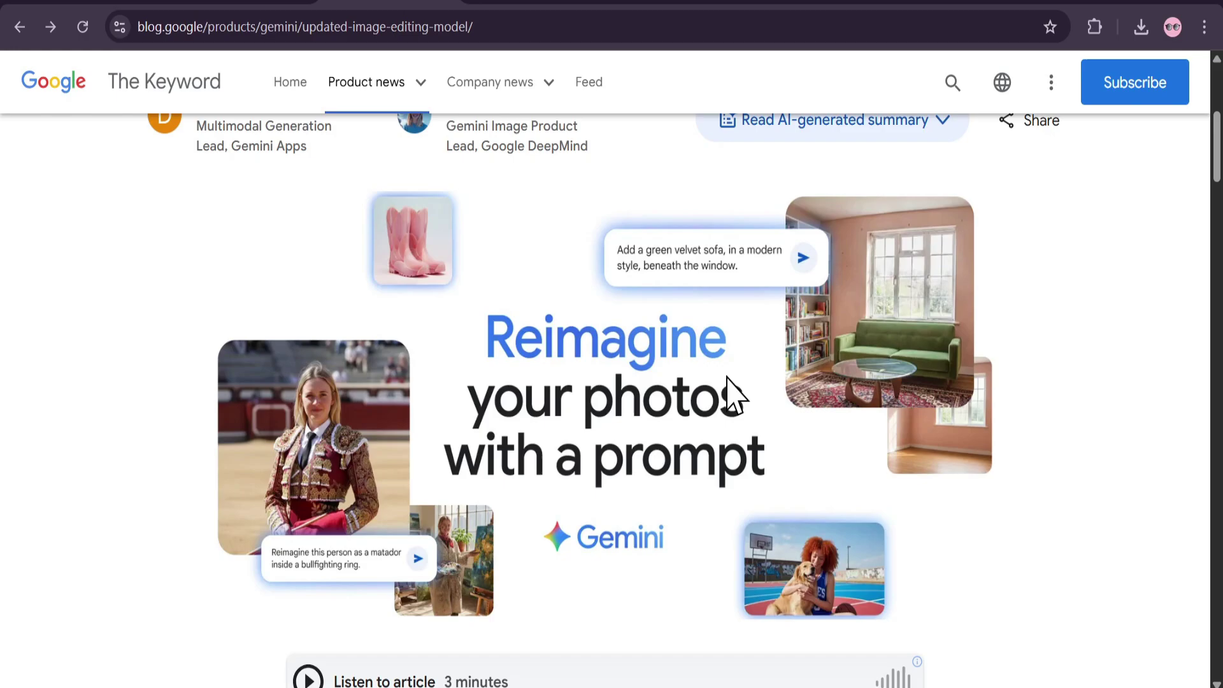
scroll(828, 438, "down", 6)
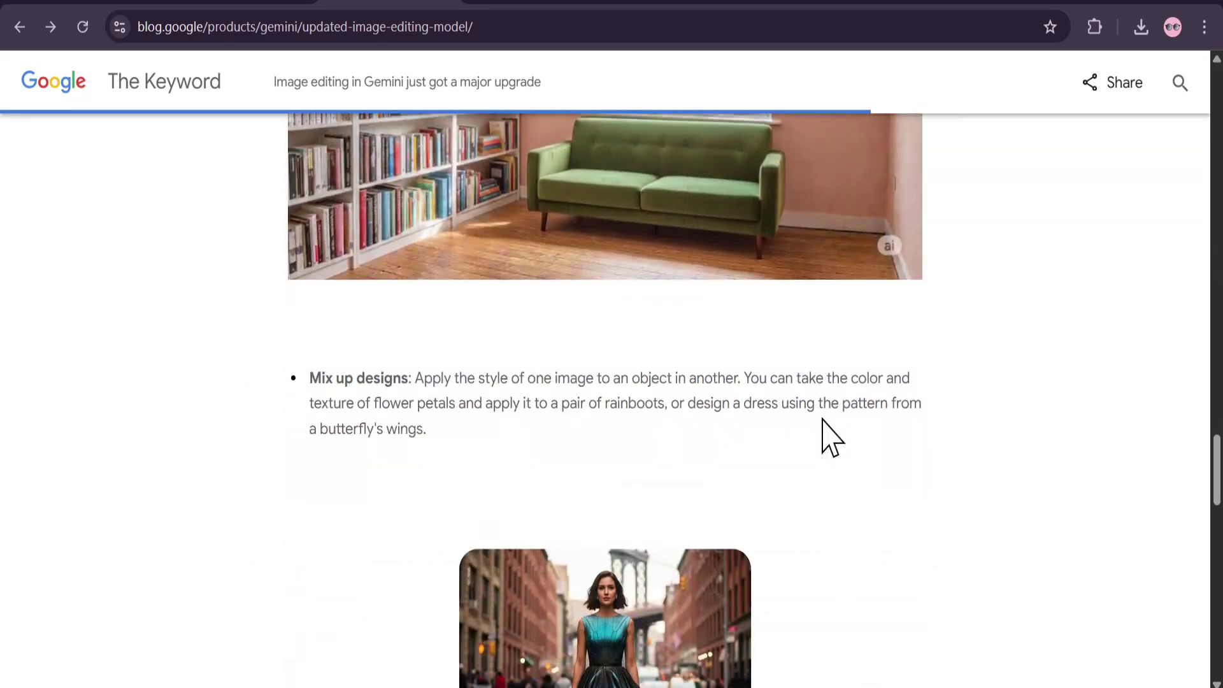
scroll(683, 445, "up", 5)
scroll(717, 465, "up", 3)
scroll(714, 455, "down", 3)
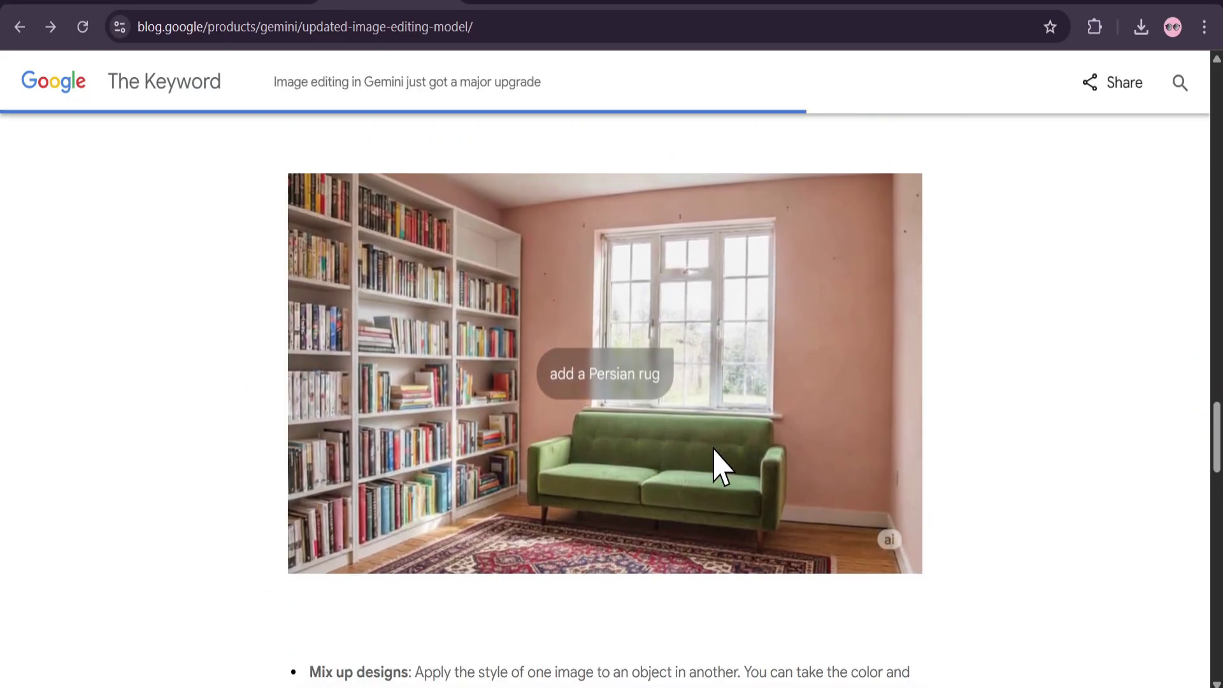
scroll(716, 464, "up", 2)
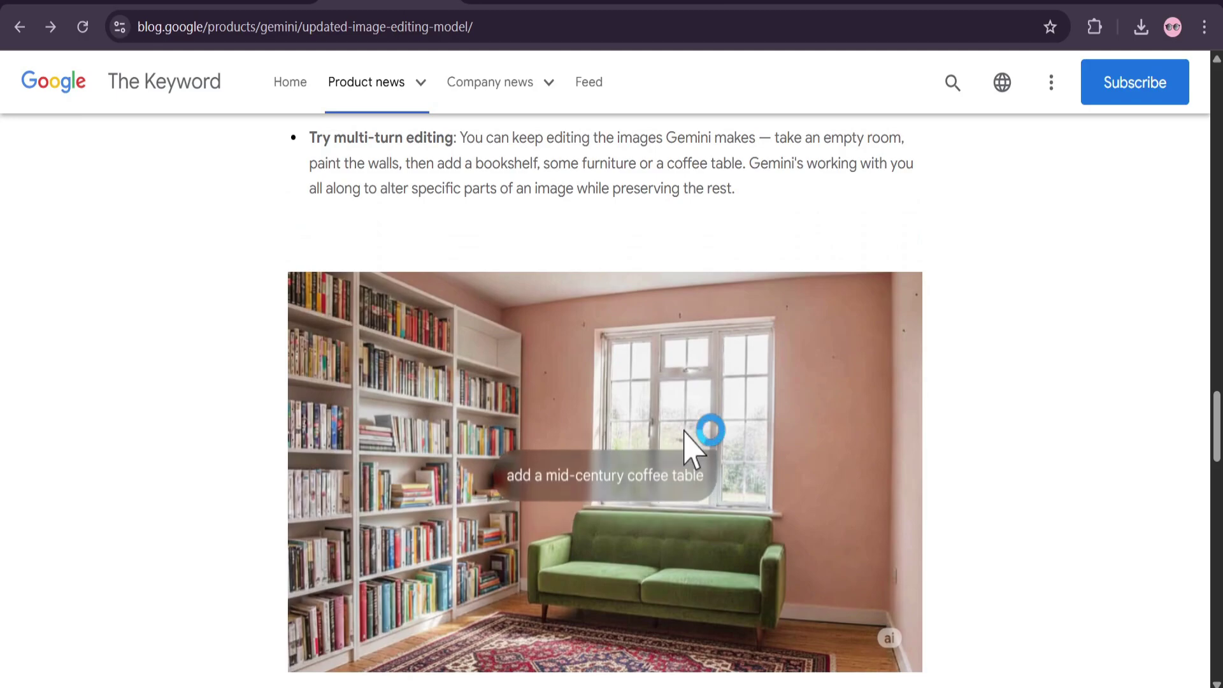
scroll(697, 449, "down", 1)
scroll(699, 433, "down", 1)
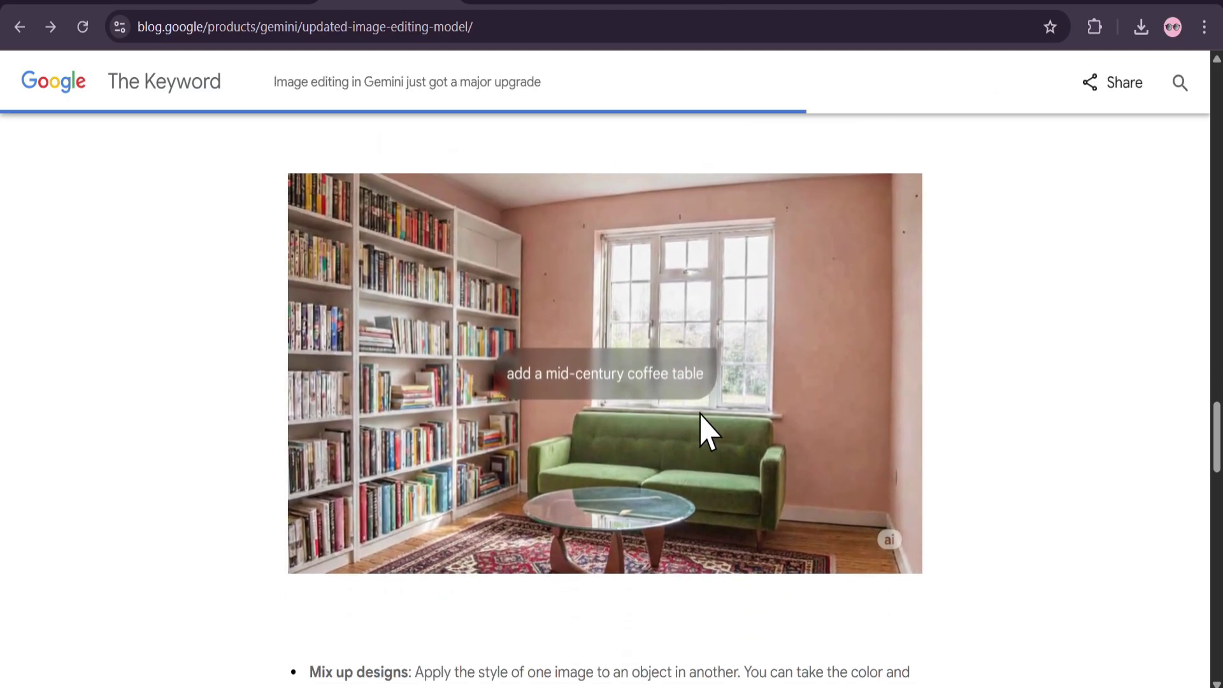